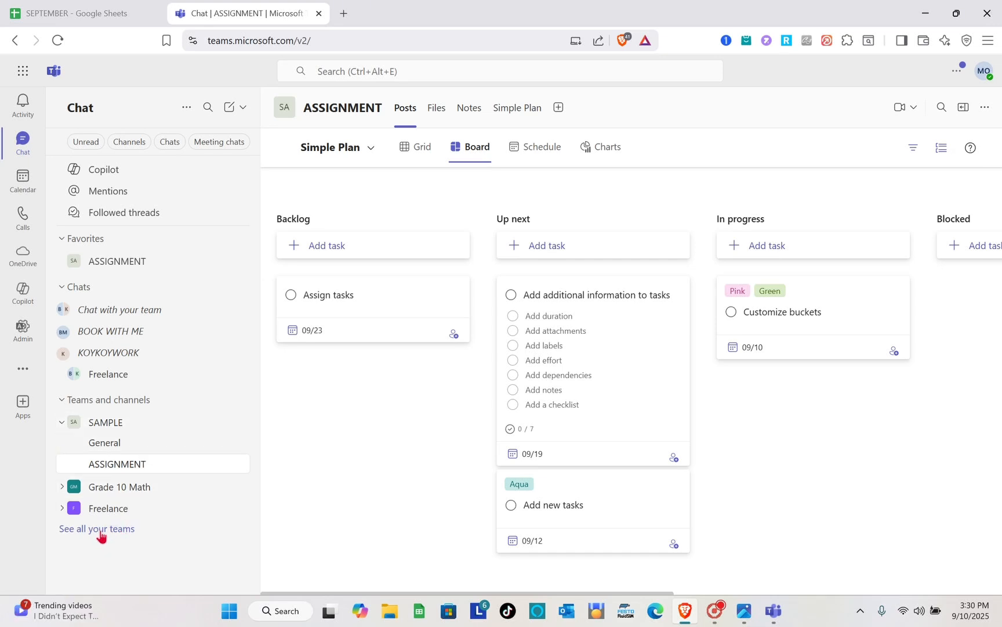
- Start creating a new team from scratch and name it CLIENT 1
left_click(100, 530)
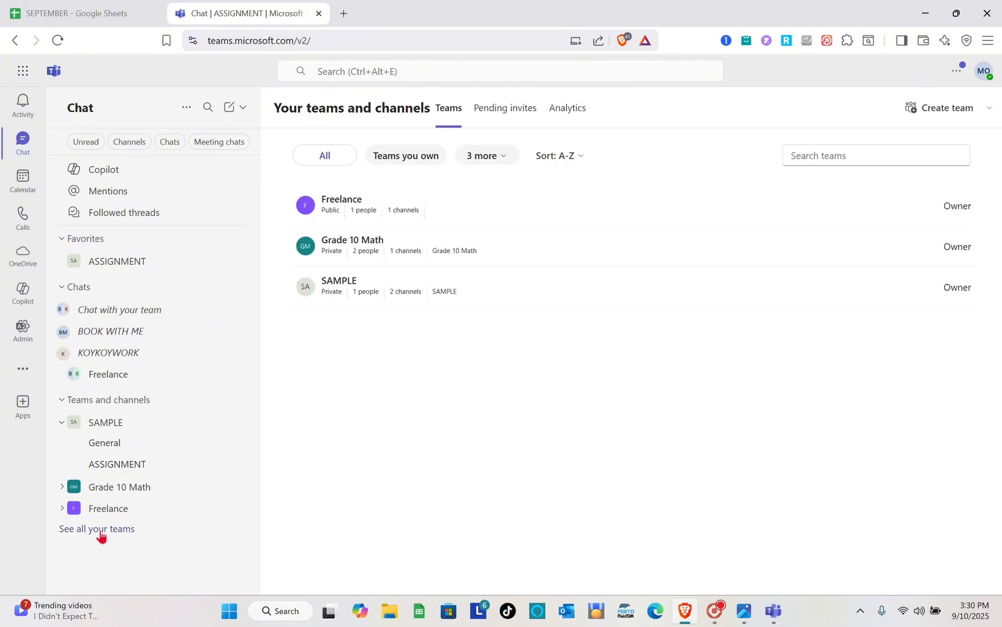
left_click(934, 113)
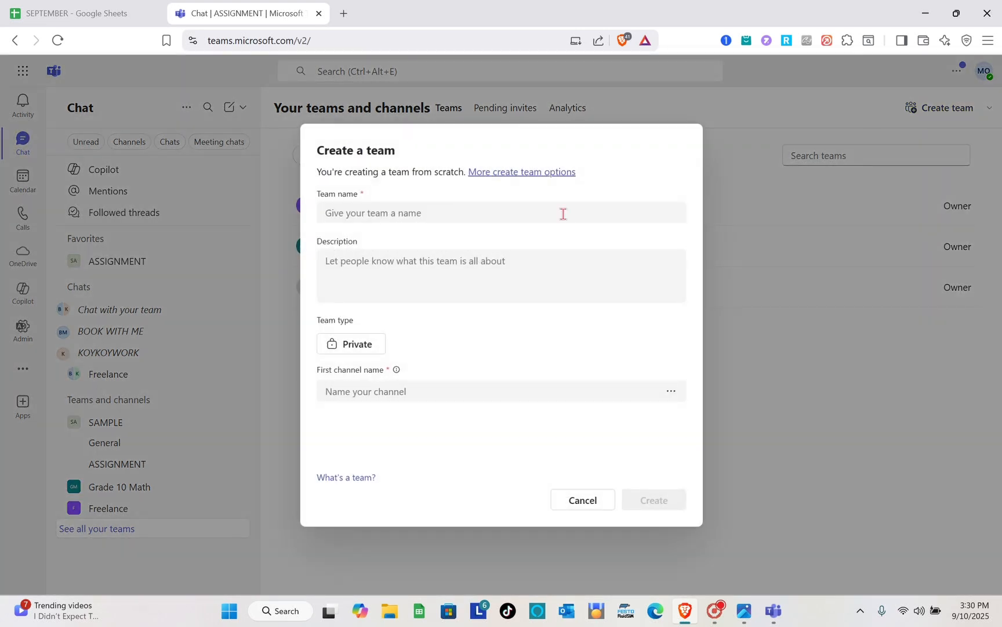
left_click(461, 217)
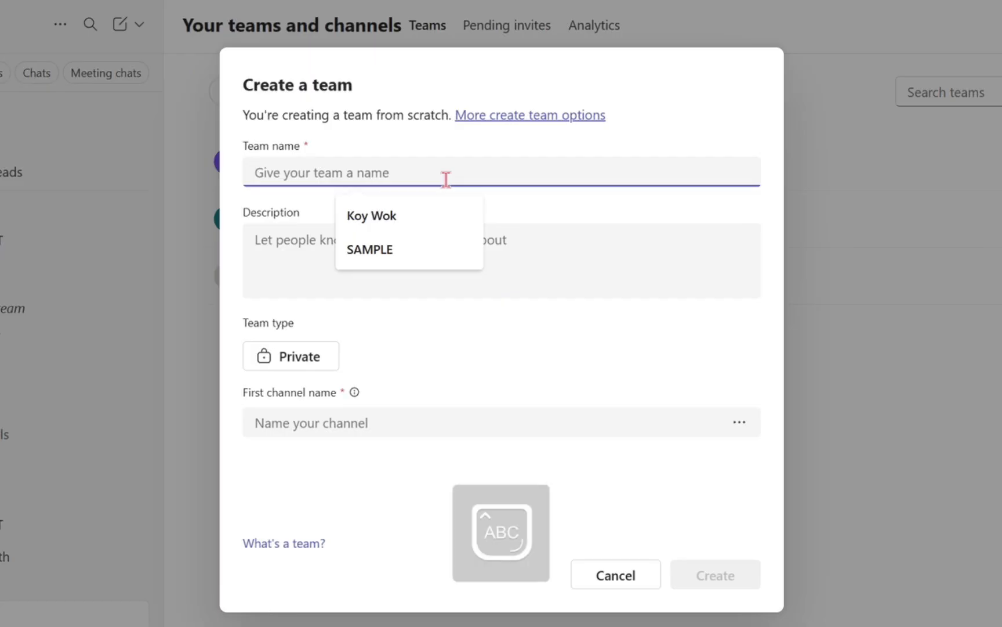
type("CL")
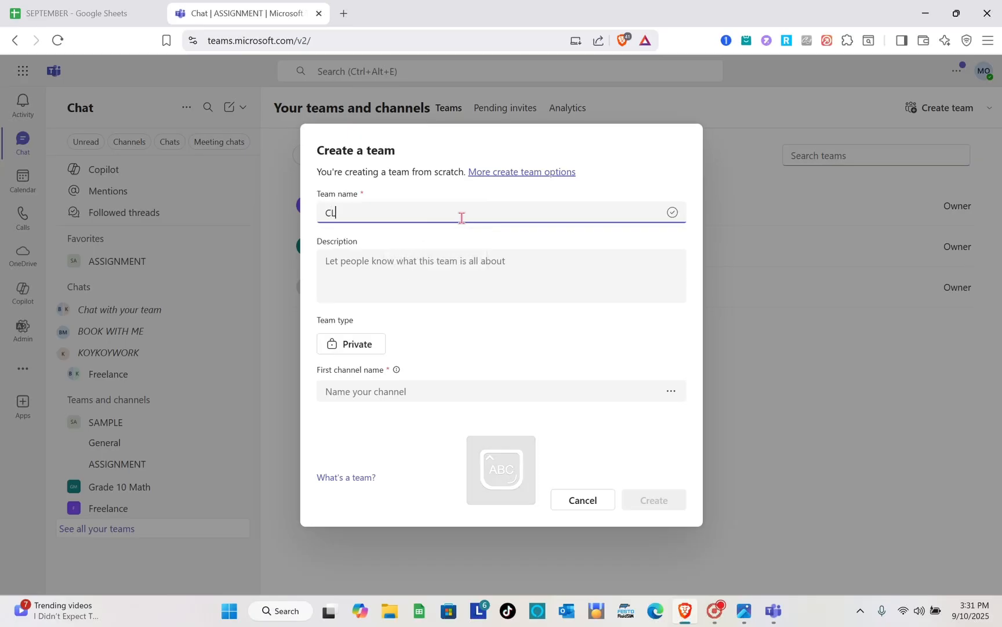
type("IENT 1")
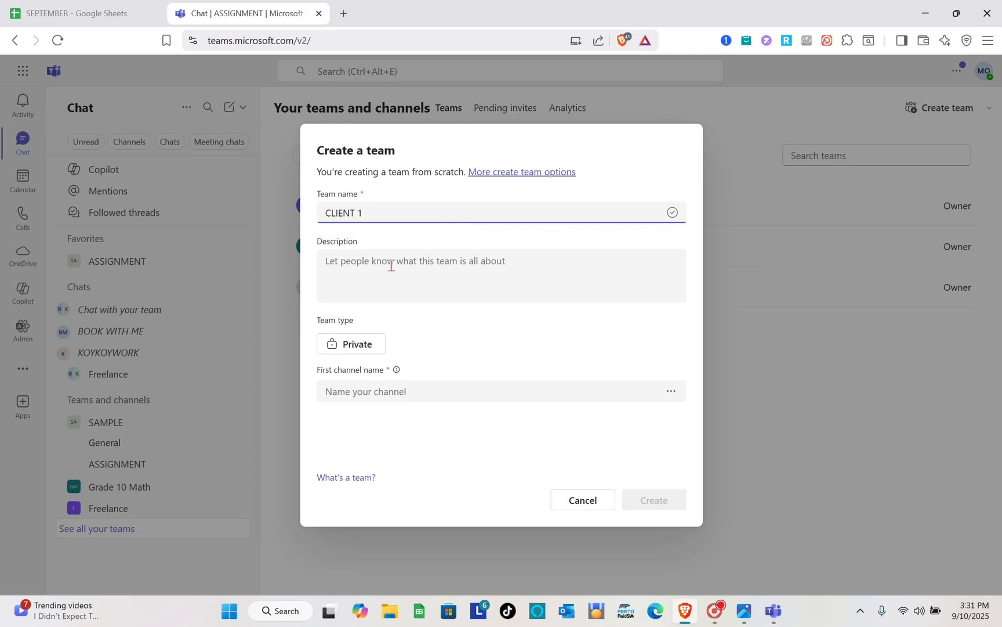
- Choose Private as the team type, name the first channel SAMPLE, and create the team
left_click(380, 279)
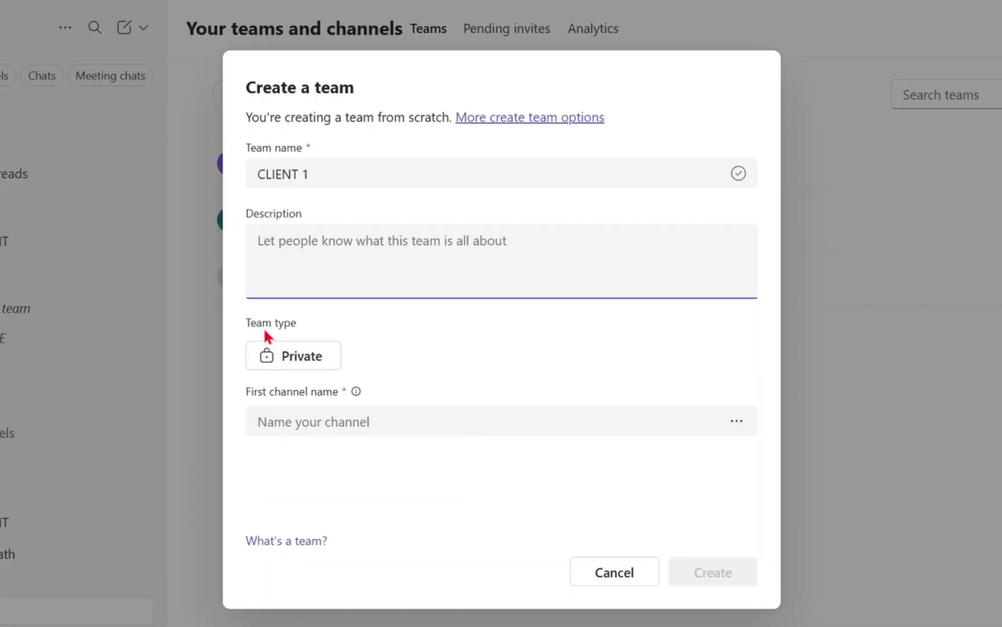
left_click(273, 357)
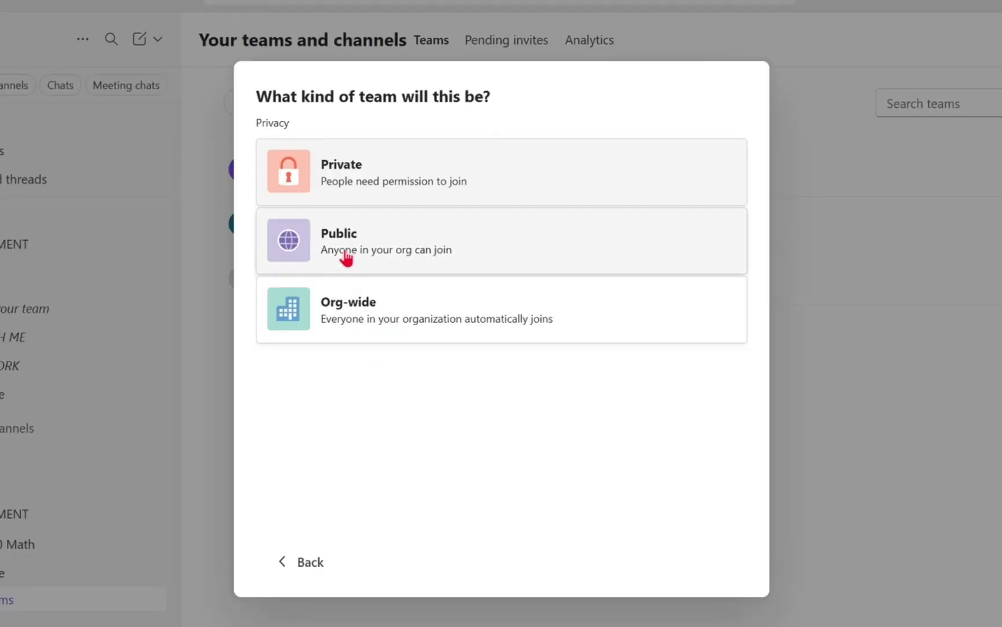
left_click(351, 194)
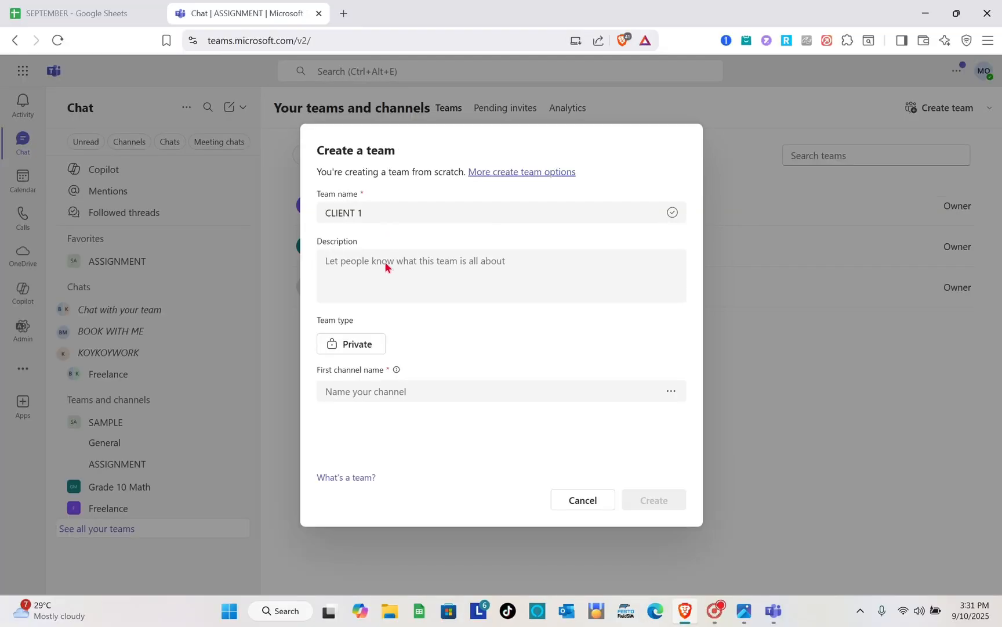
left_click(392, 396)
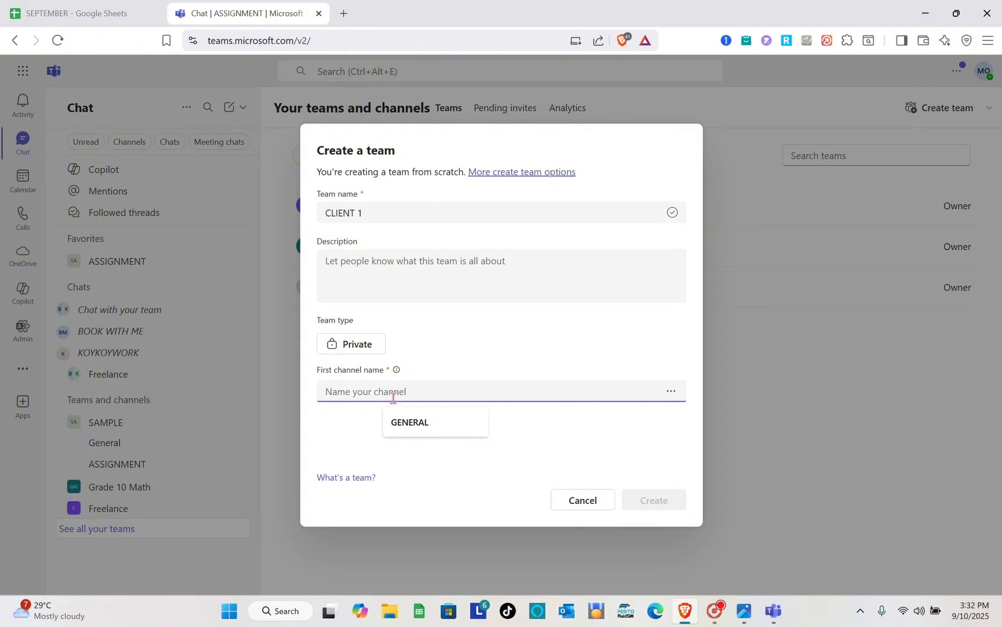
type("SAMPLE")
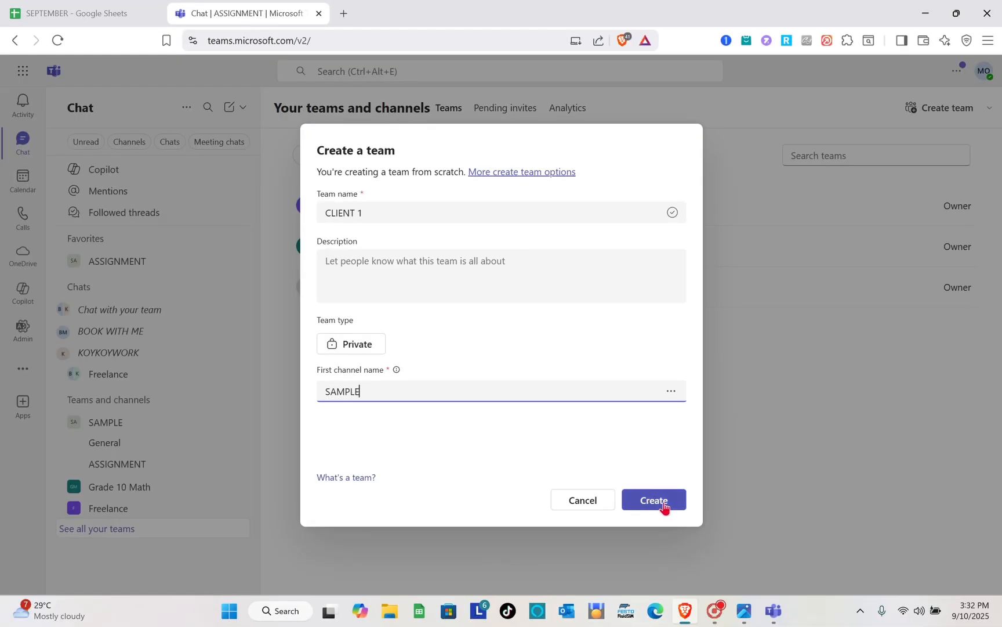
left_click(730, 521)
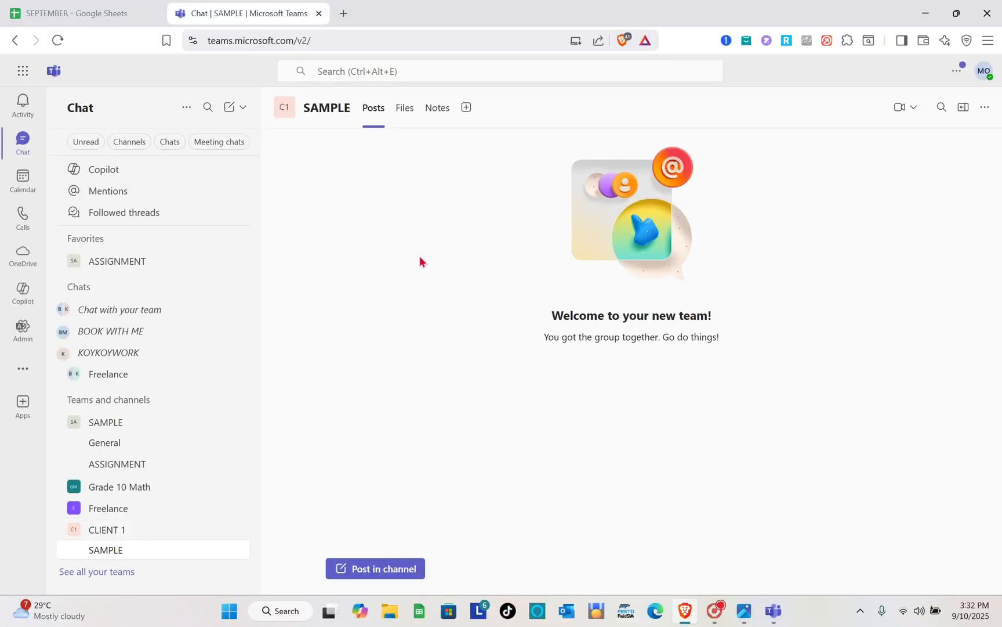
- Add the Planner app as a tab in CLIENT 1's SAMPLE channel
left_click(466, 110)
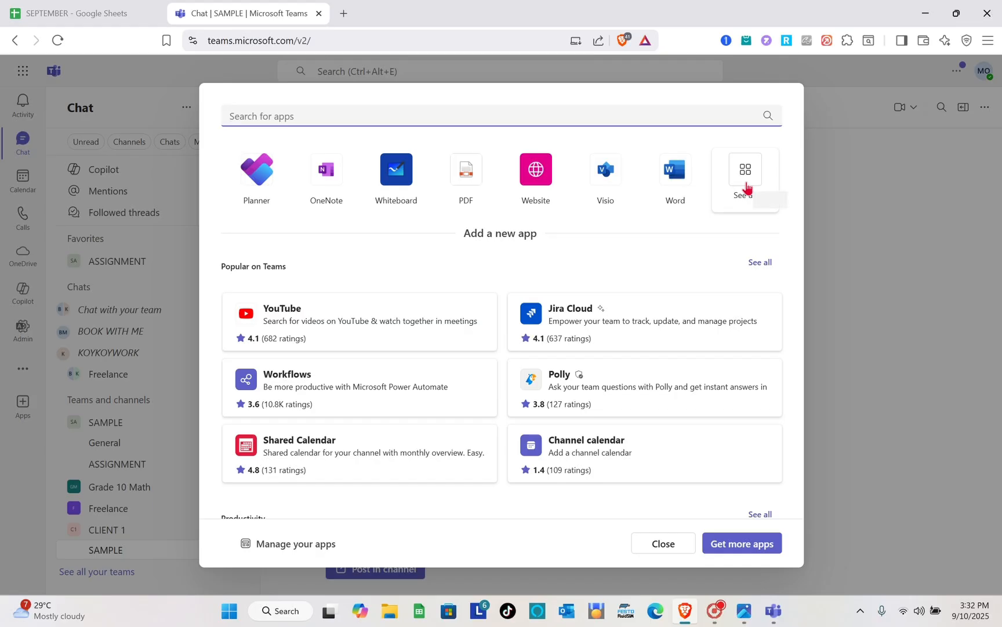
left_click(842, 131)
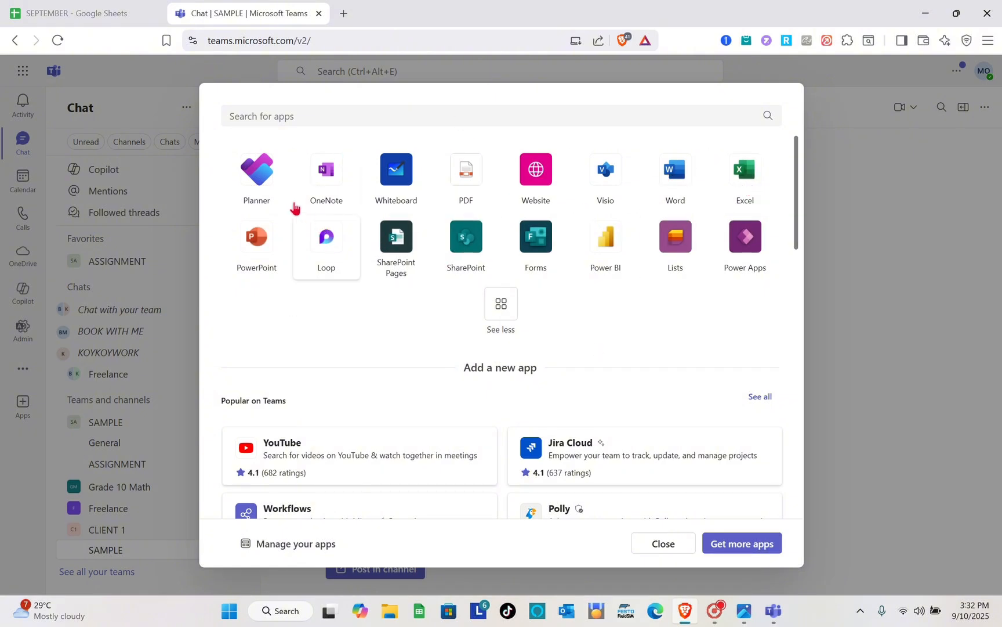
left_click(262, 196)
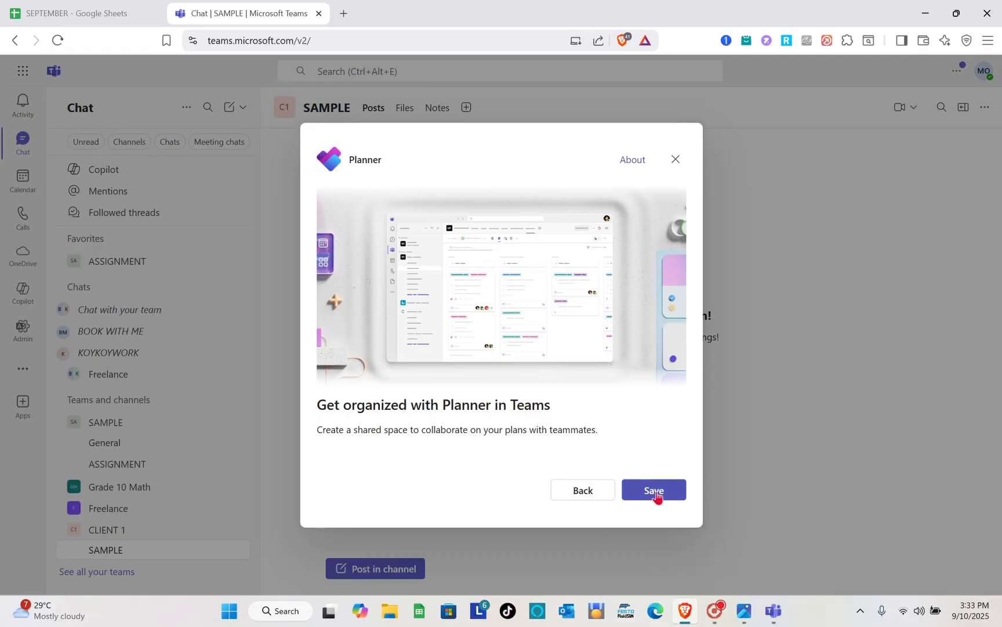
left_click(724, 568)
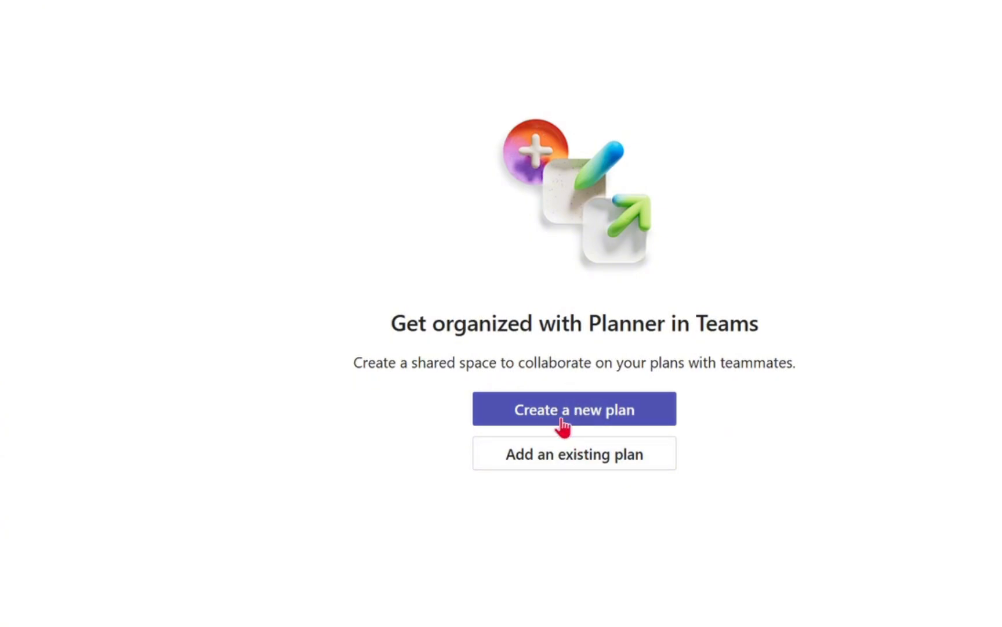
- Create a new plan for CLIENT 1 from the Project Management template, keeping the name Project Management
left_click(612, 414)
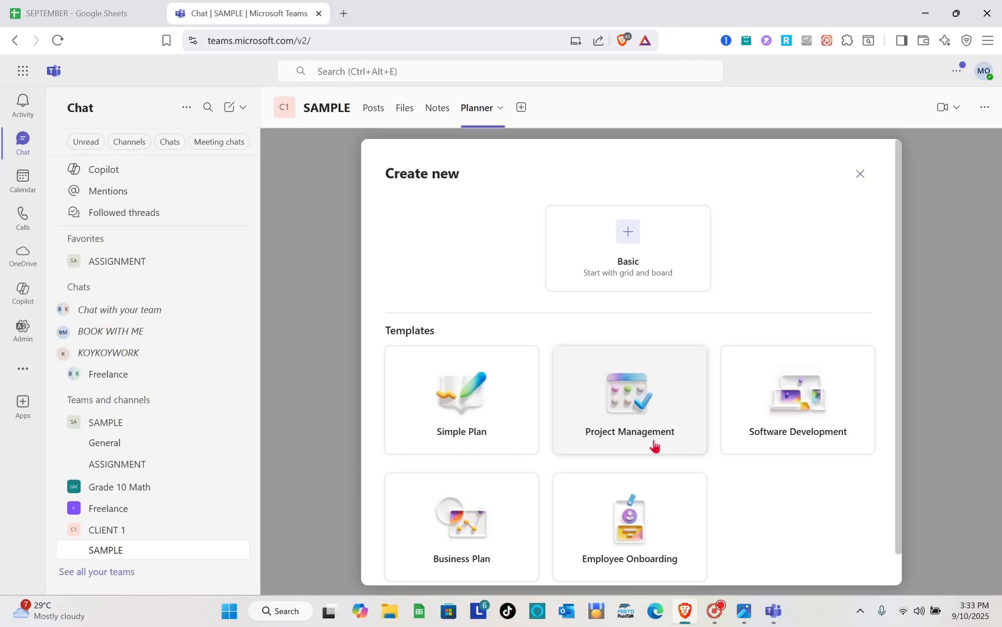
scroll(589, 415, "down", 1)
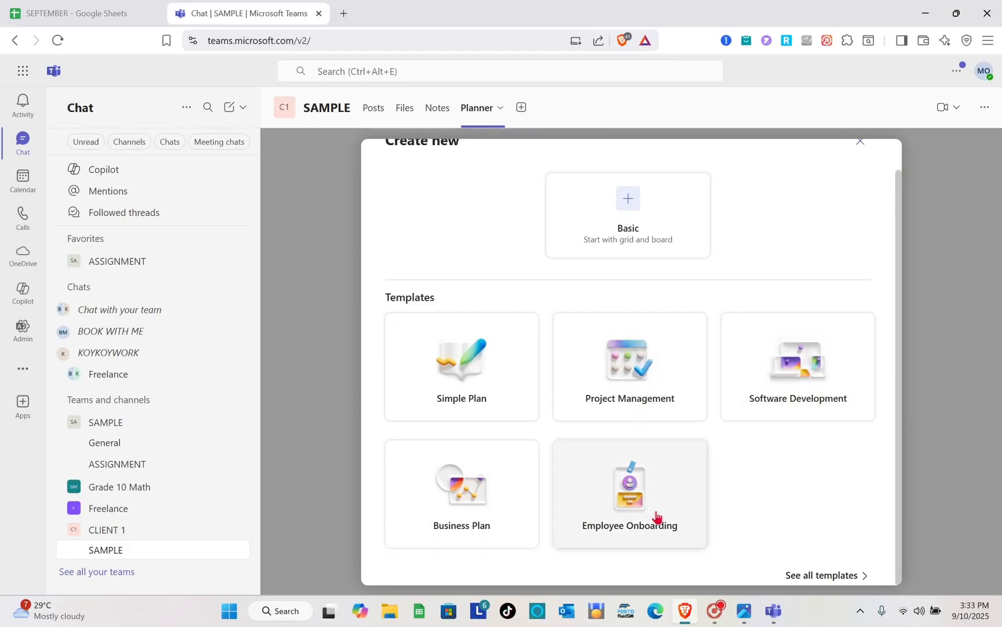
left_click(808, 576)
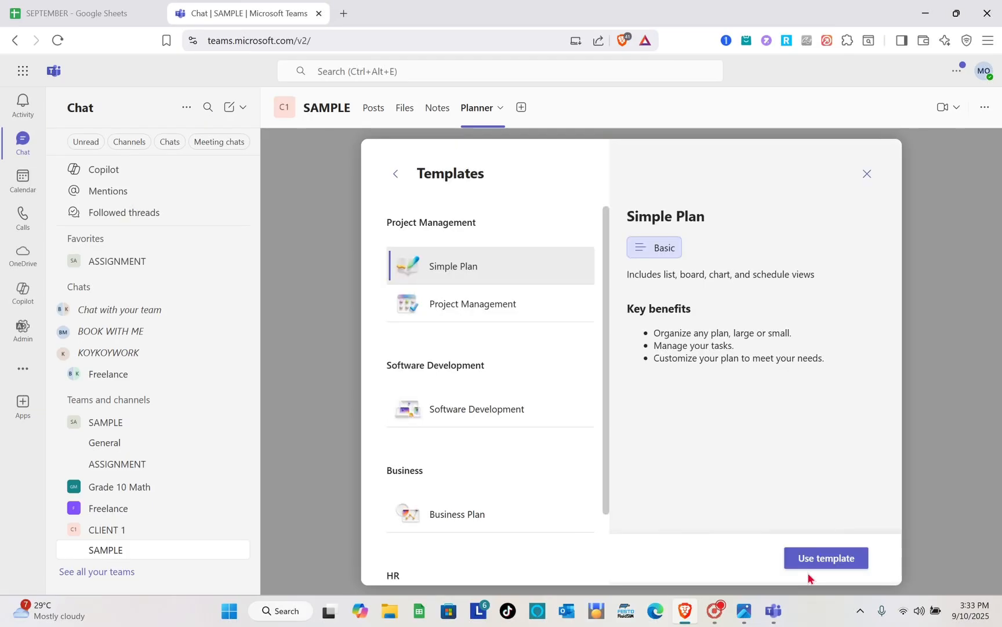
scroll(479, 414, "down", 2)
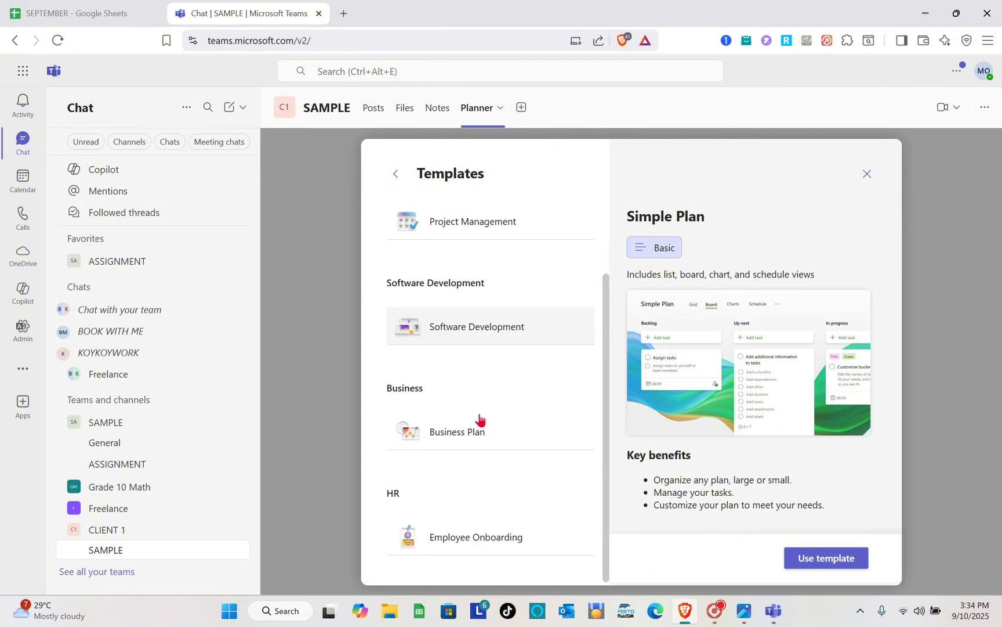
scroll(477, 419, "up", 2)
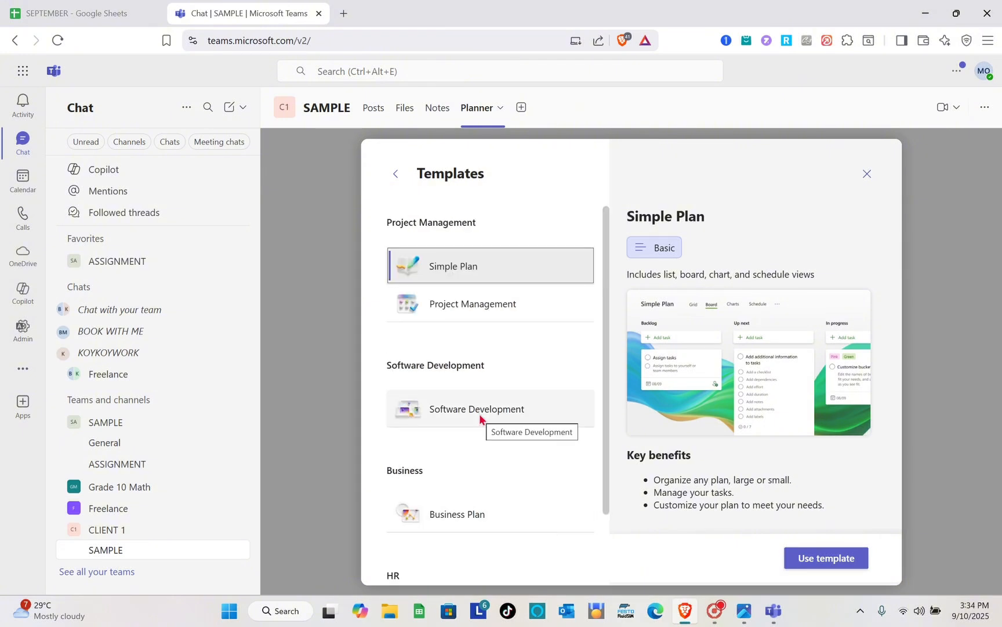
left_click(396, 175)
left_click(605, 425)
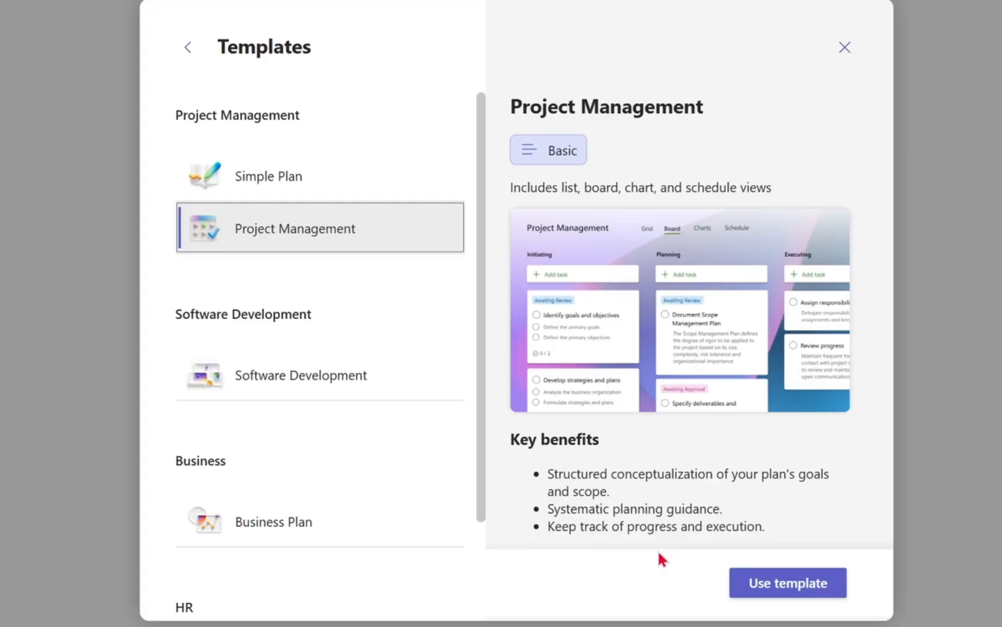
left_click(809, 589)
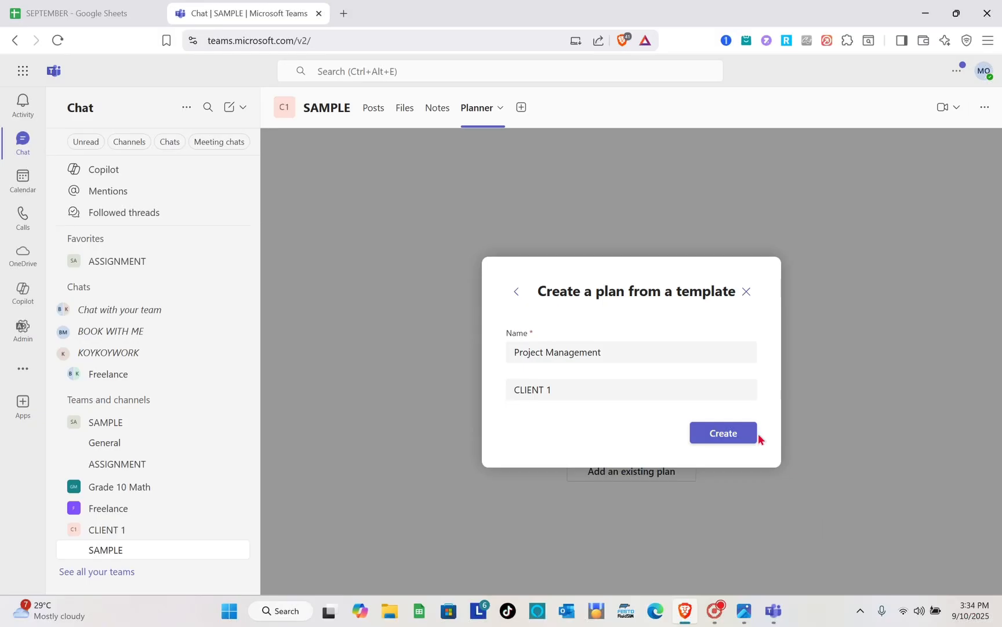
left_click(723, 436)
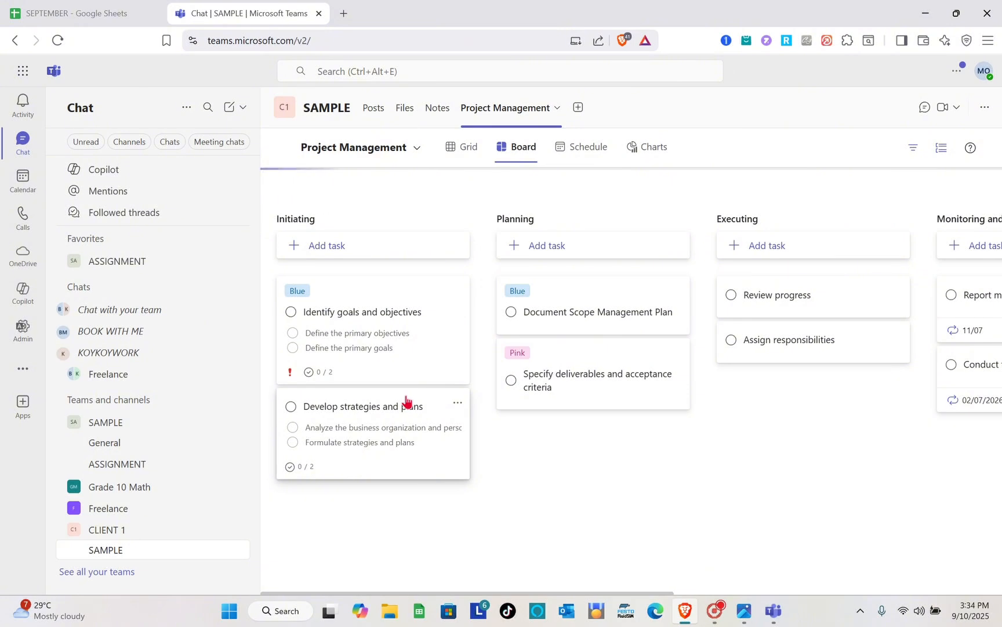
- Add a task called NEW TASK to the Initiating bucket with a due date of September 17, 2025
scroll(526, 404, "right", 3)
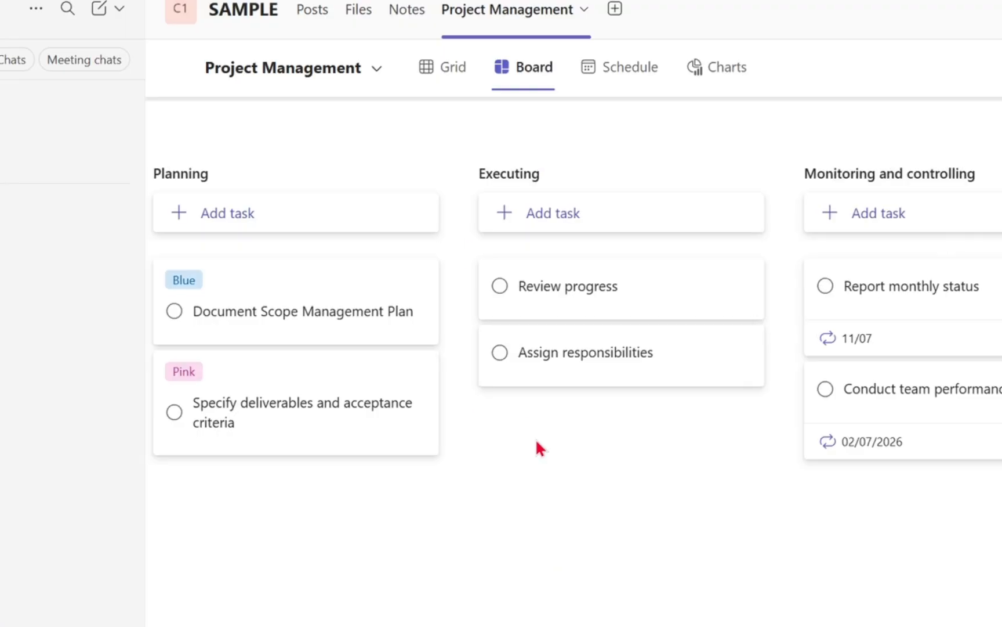
scroll(536, 442, "right", 5)
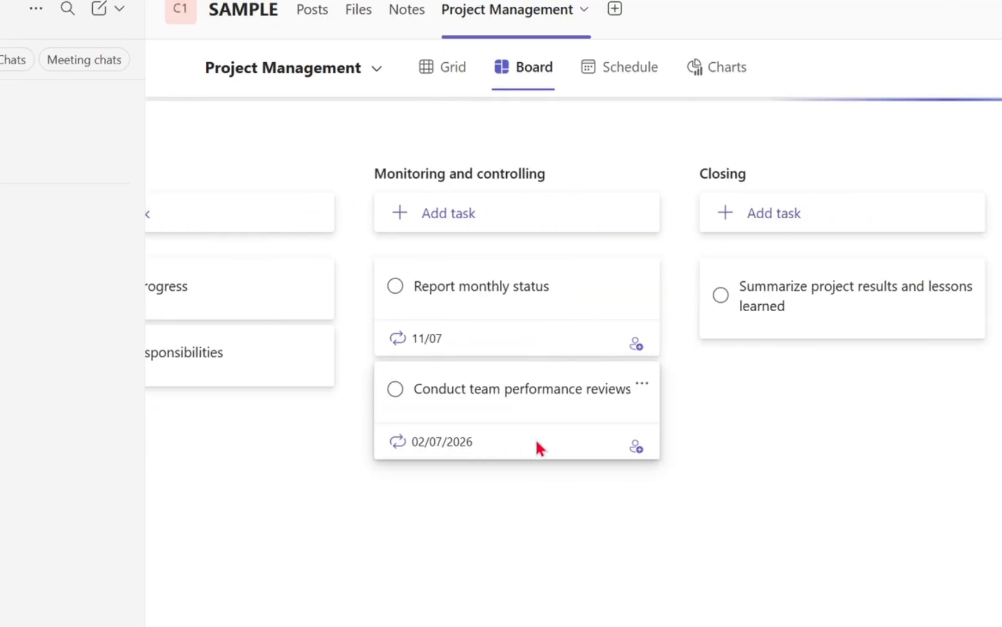
scroll(536, 441, "left", 7)
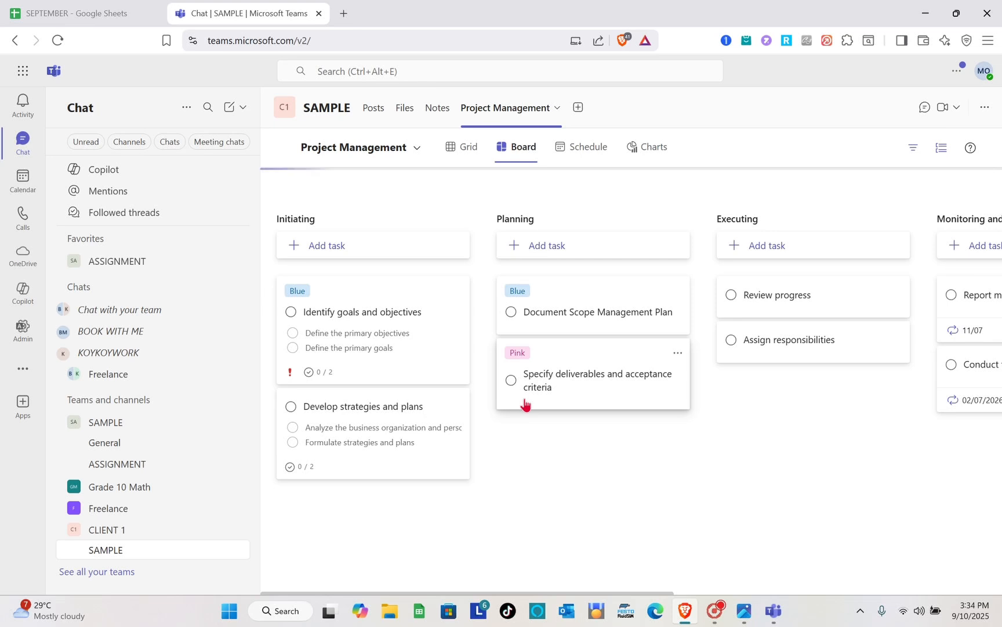
left_click(321, 249)
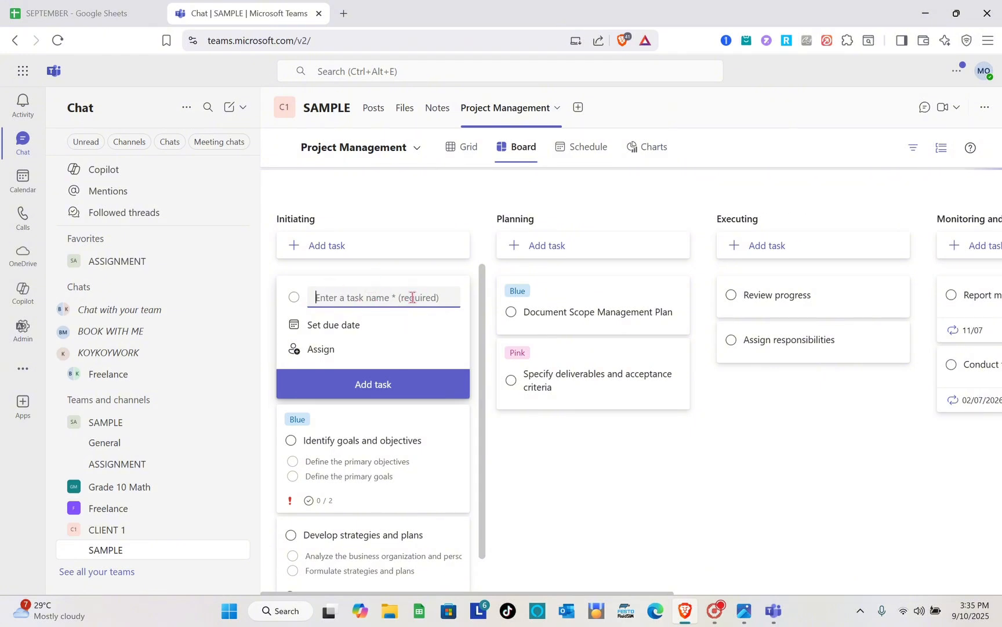
type("NEW TASK")
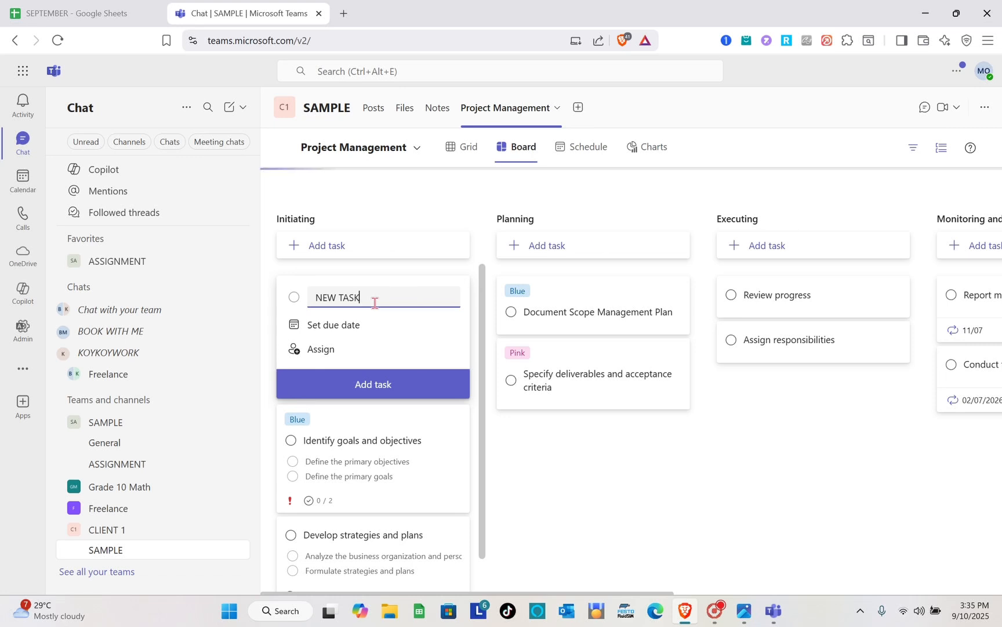
left_click(346, 329)
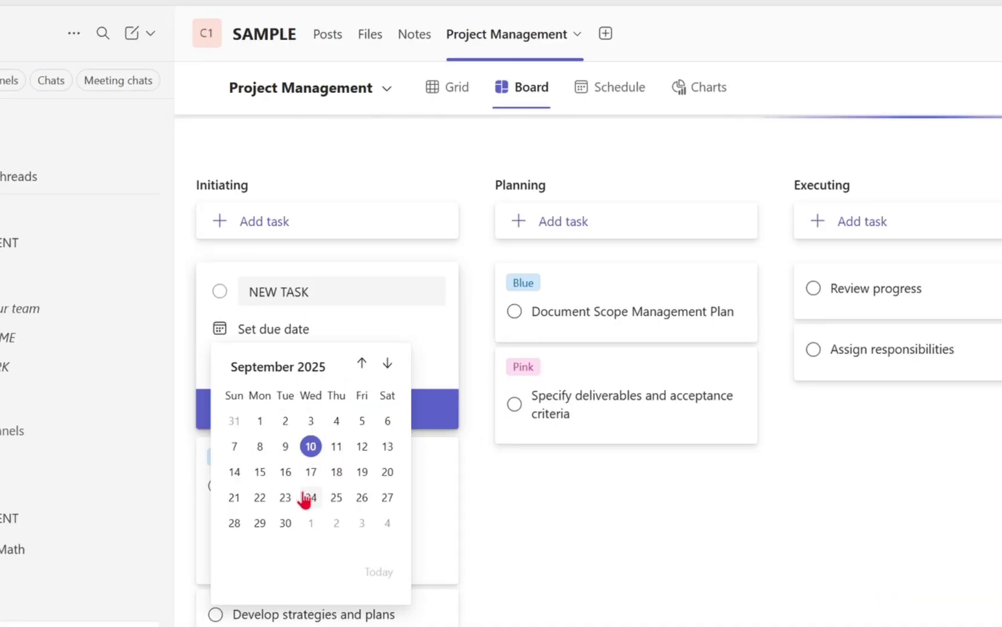
left_click(311, 472)
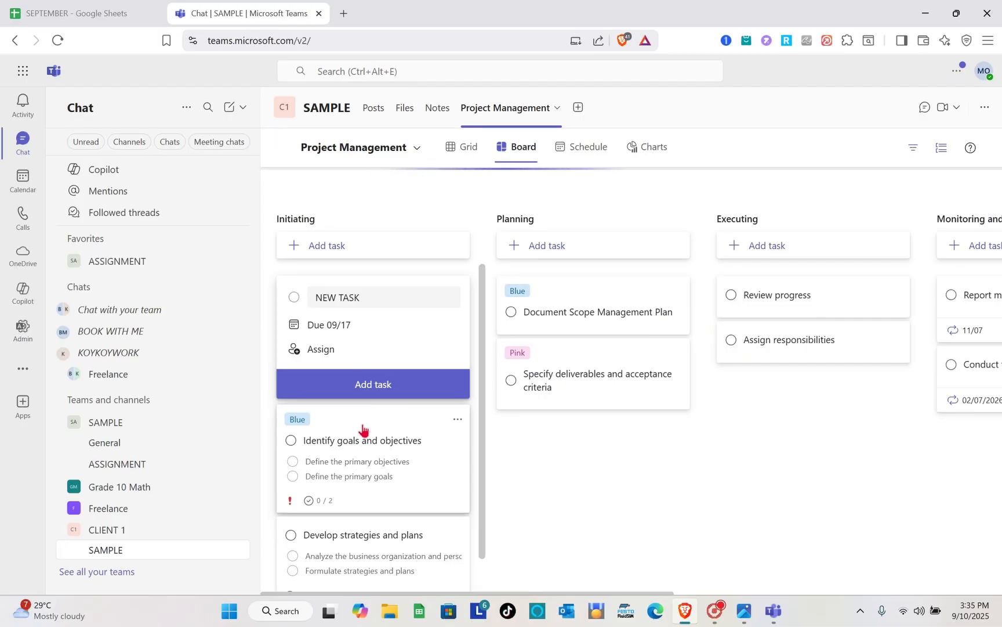
scroll(354, 444, "down", 1)
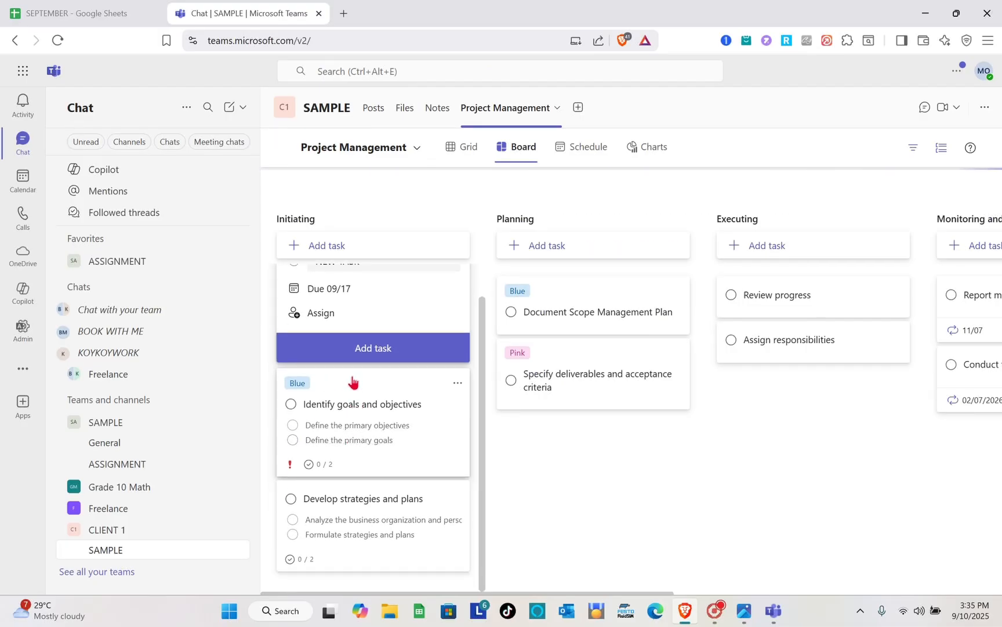
scroll(377, 360, "up", 1)
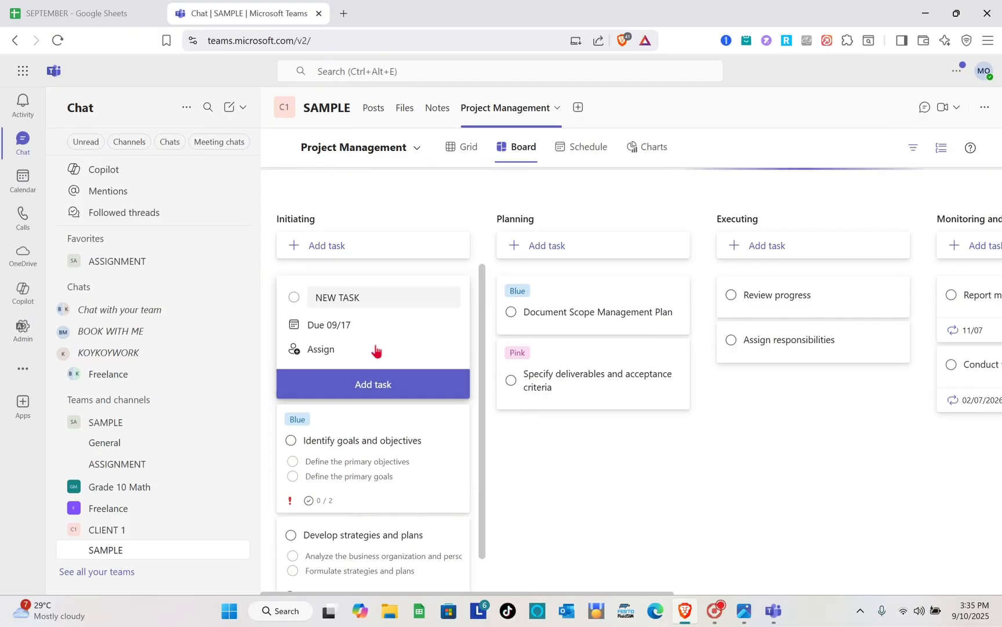
left_click(365, 383)
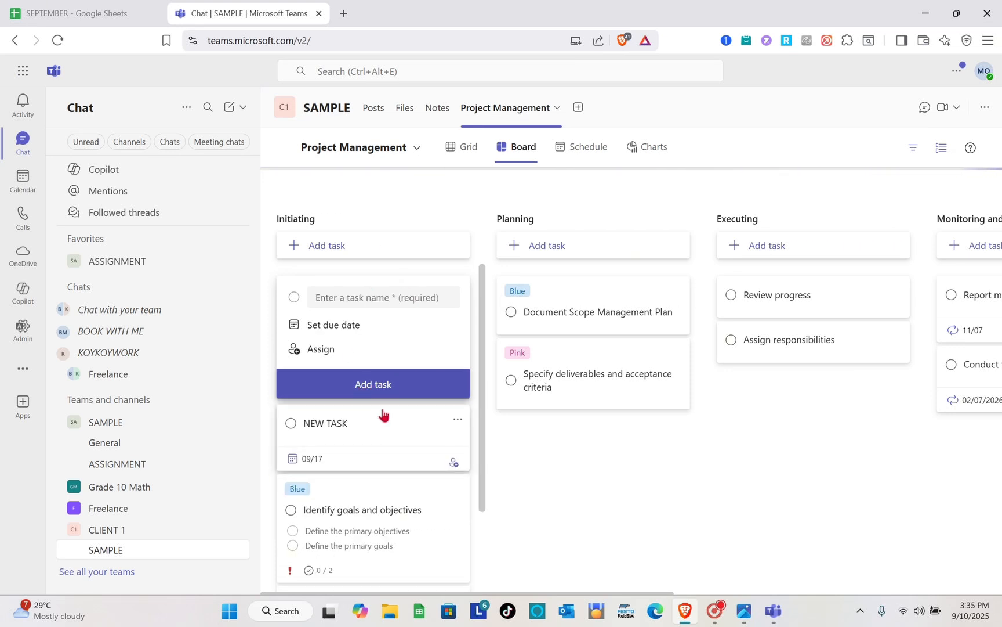
scroll(385, 352, "down", 2)
scroll(383, 414, "up", 2)
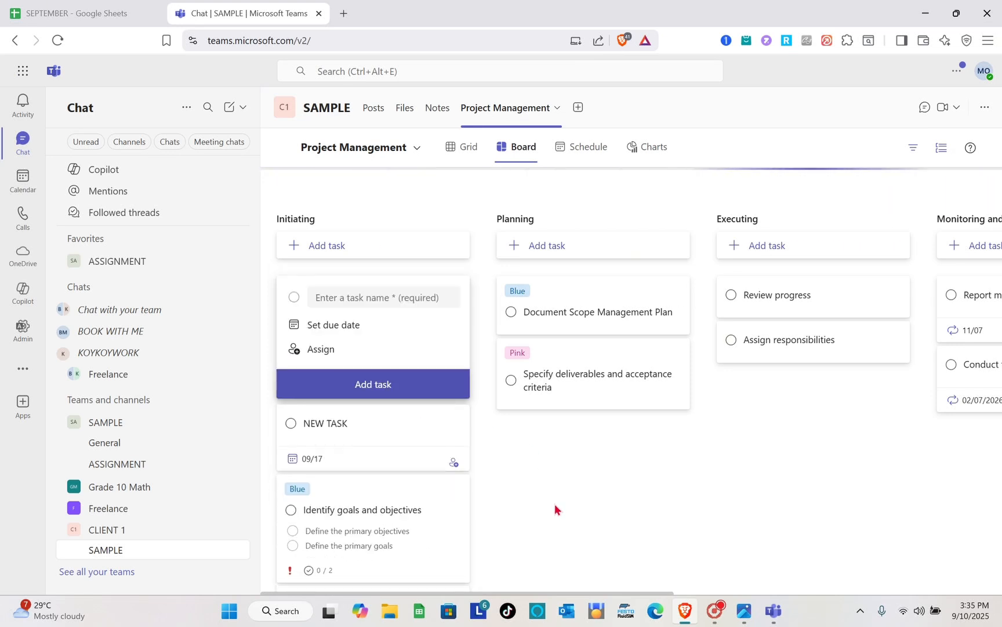
scroll(555, 509, "right", 3)
scroll(353, 449, "left", 3)
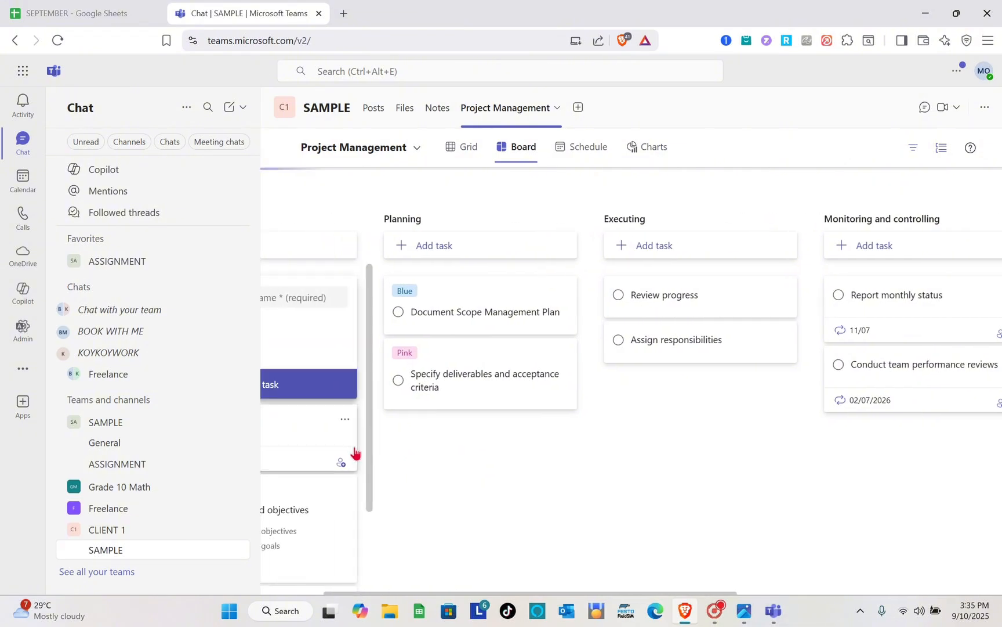
- Add a new bucket named FAILED PROJECTS after the Closing bucket on the Project Management board
scroll(575, 394, "right", 10)
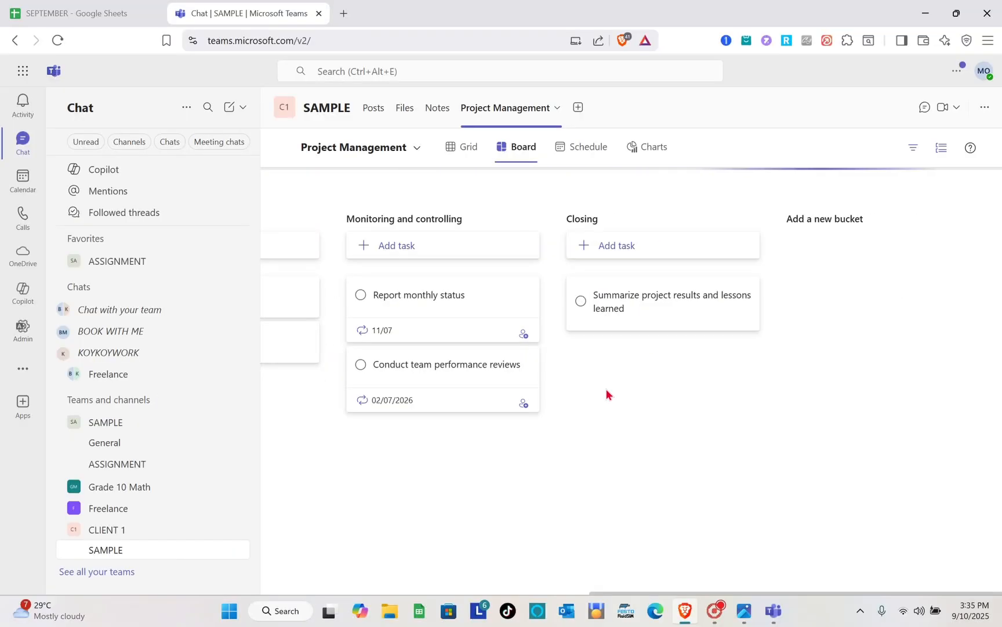
scroll(647, 427, "left", 10)
scroll(740, 364, "right", 10)
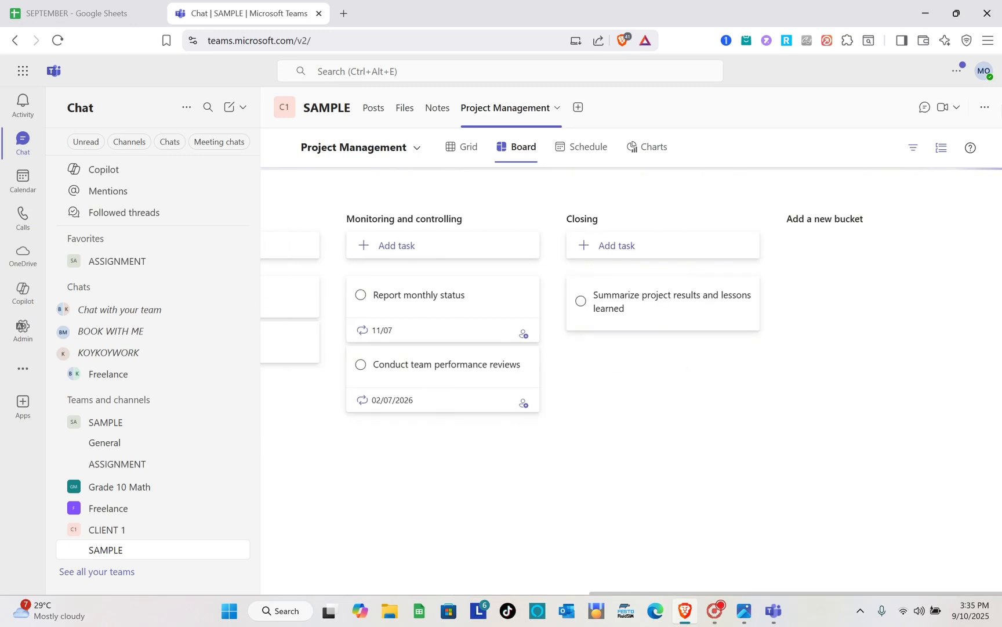
left_click(819, 219)
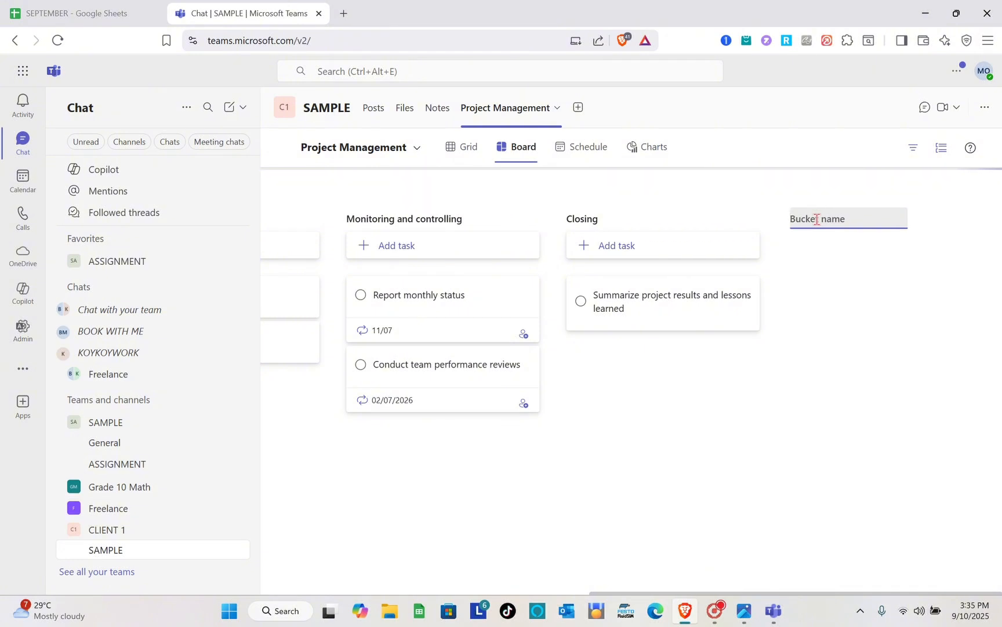
type("FAIL")
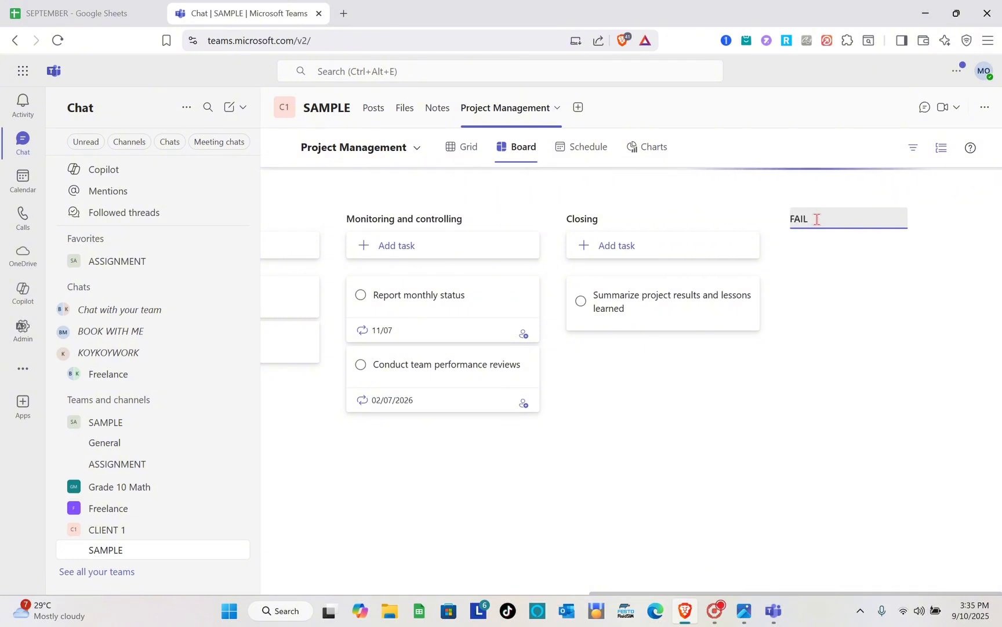
type("ED PR")
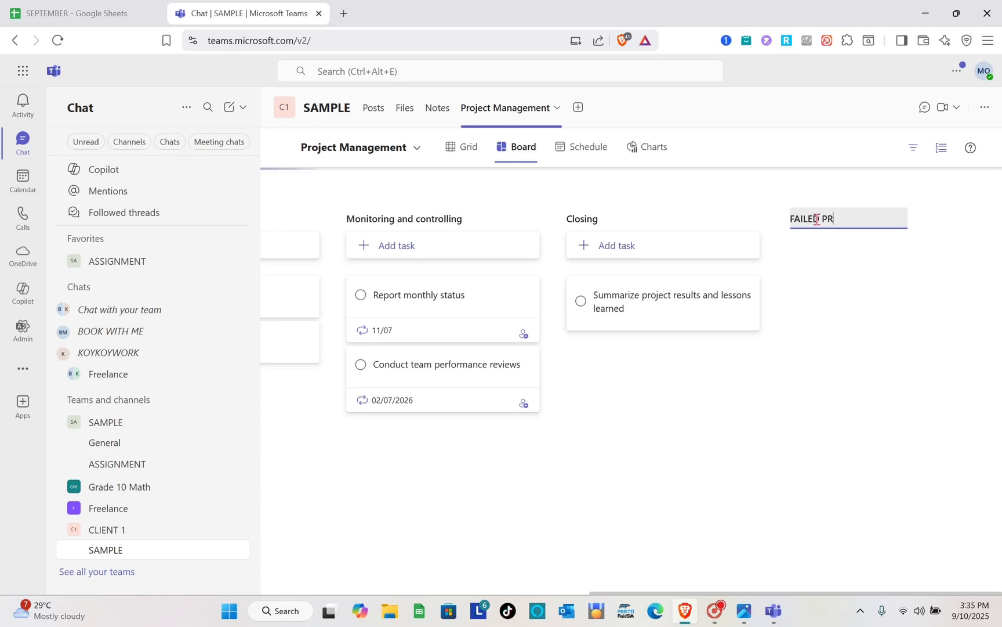
type("OJECTS")
key("Return")
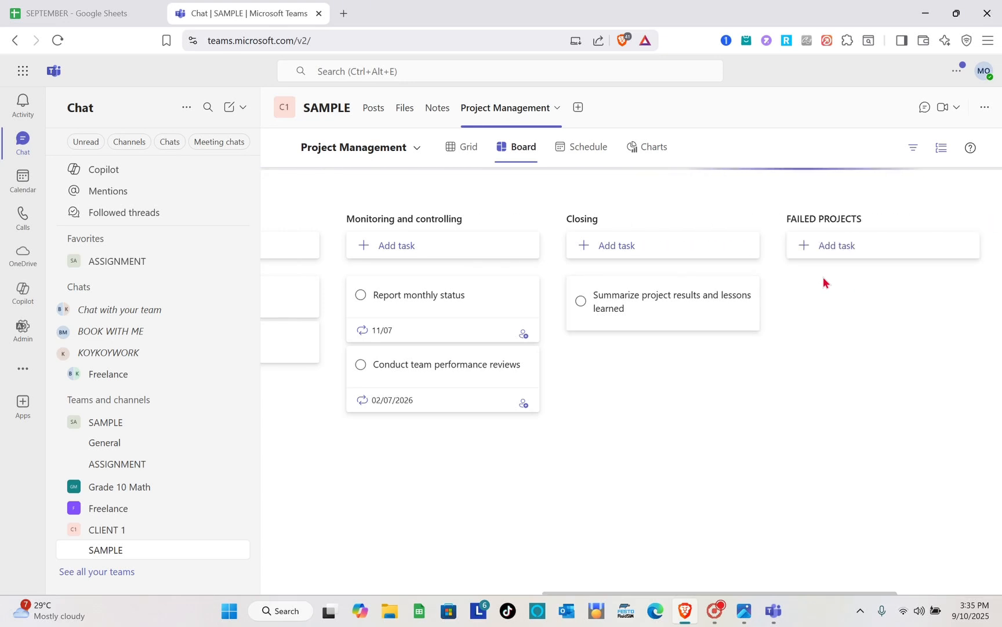
- Add a task called UPDATES to the FAILED PROJECTS bucket
left_click(632, 245)
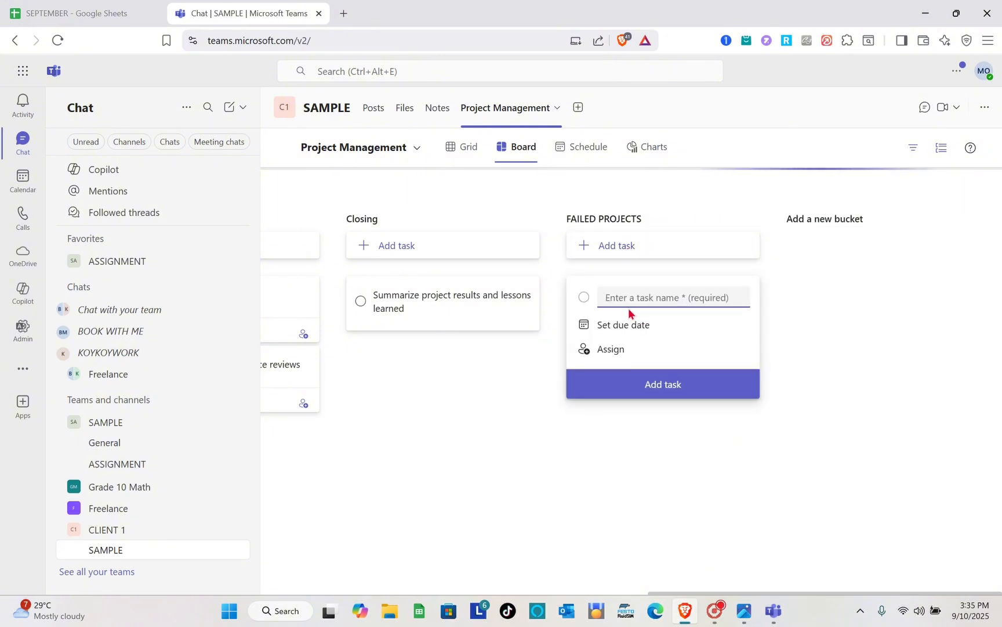
type("UPDATES")
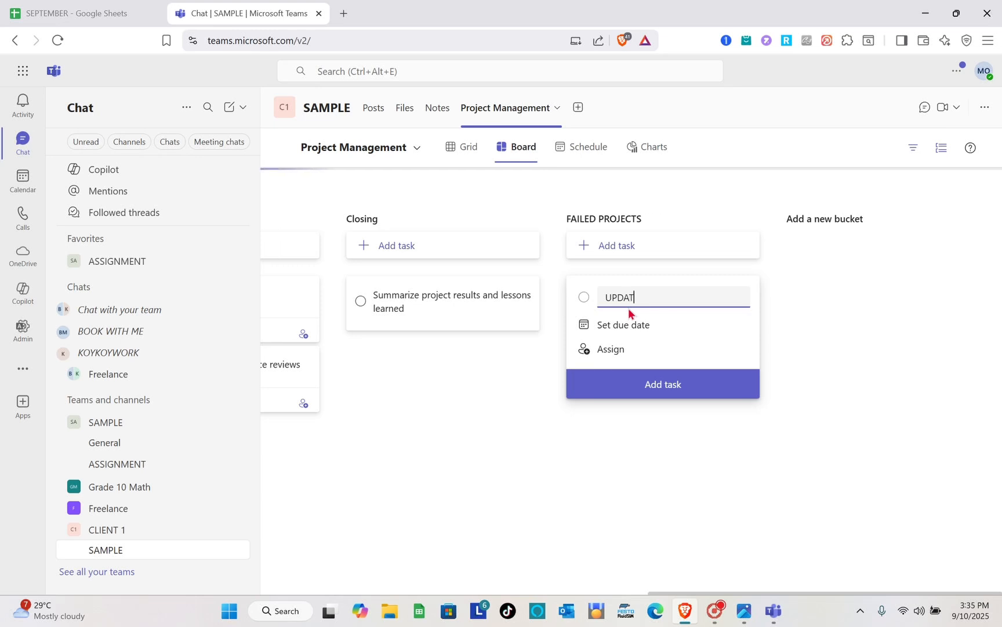
left_click(662, 386)
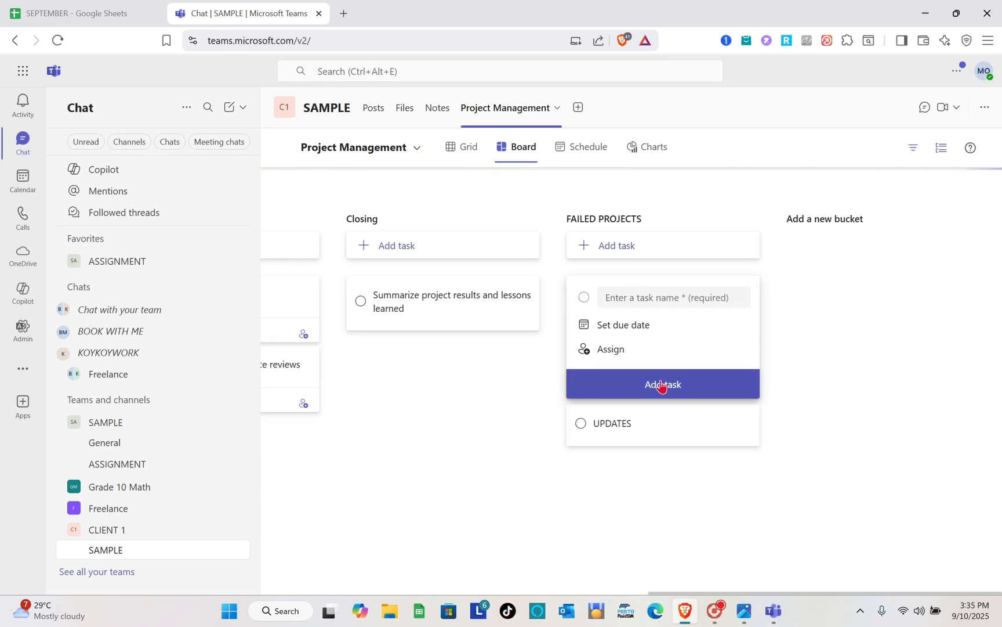
left_click(673, 513)
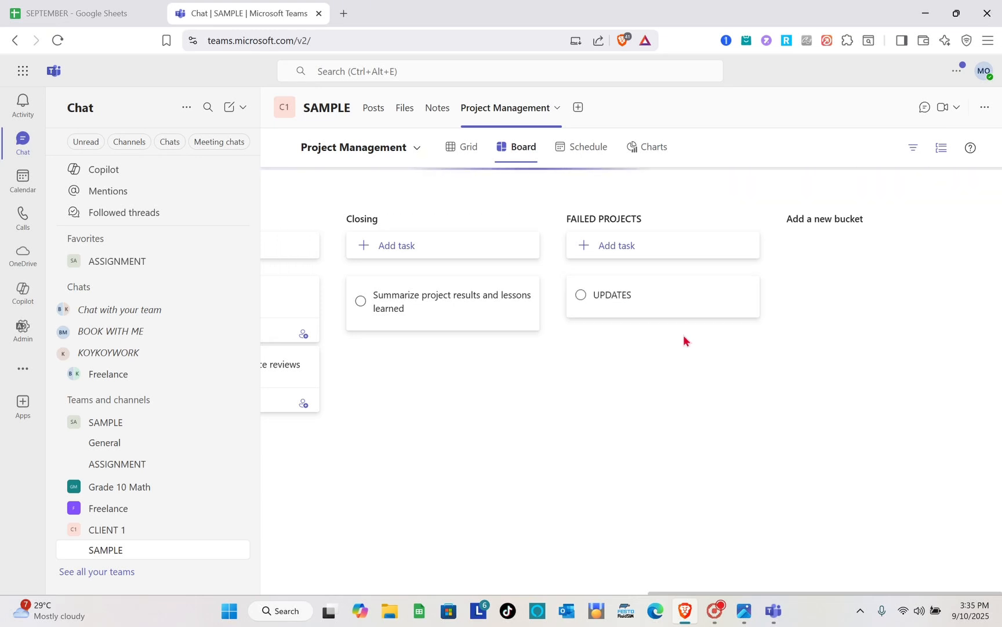
- Set the UPDATES task's start date to September 11, 2025 and its due date to September 14, 2025, and close its details
left_click(667, 297)
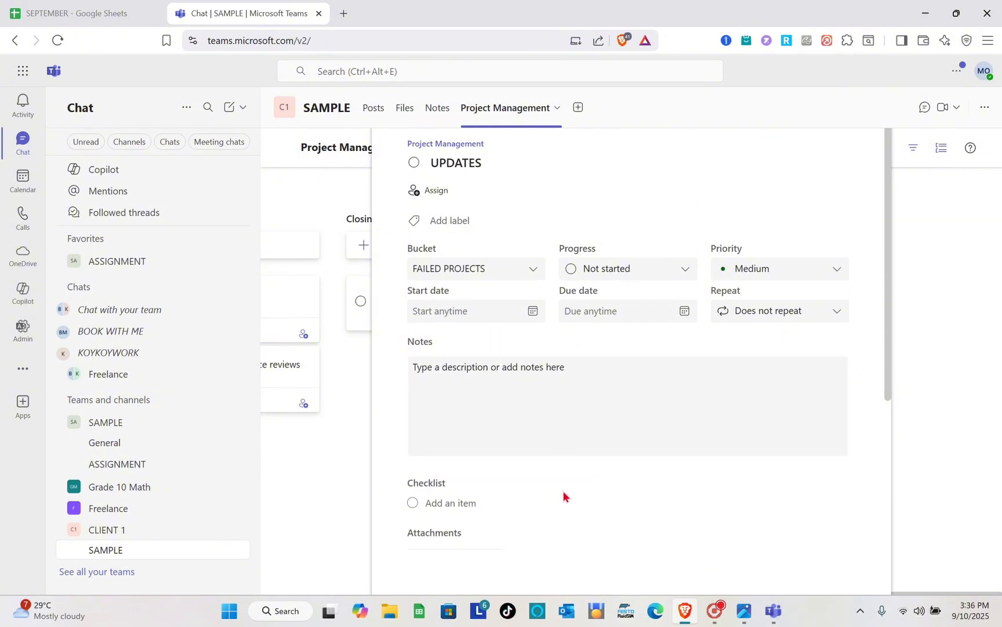
left_click(442, 192)
left_click(670, 178)
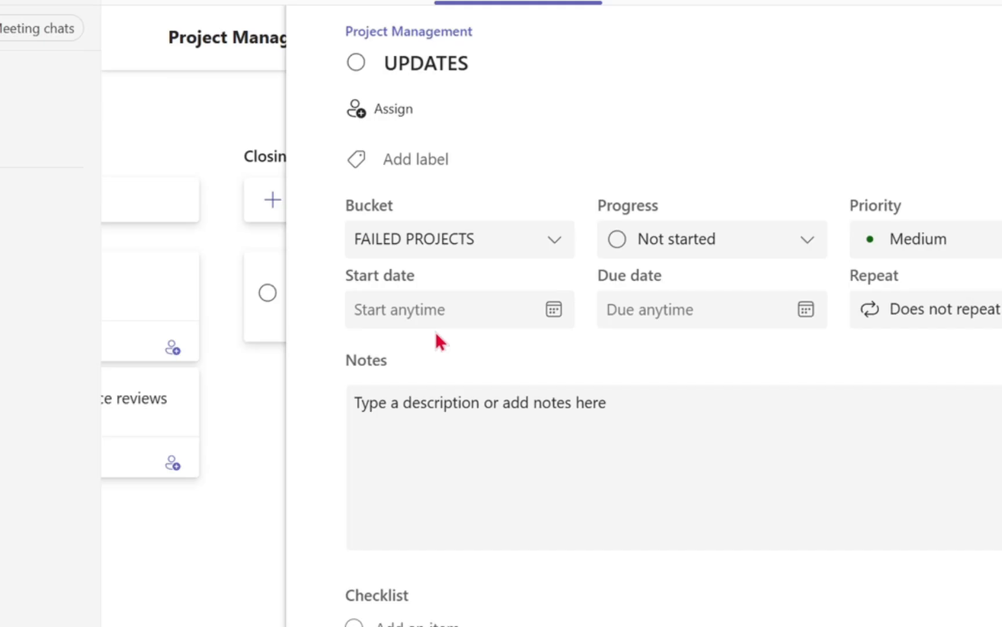
left_click(499, 314)
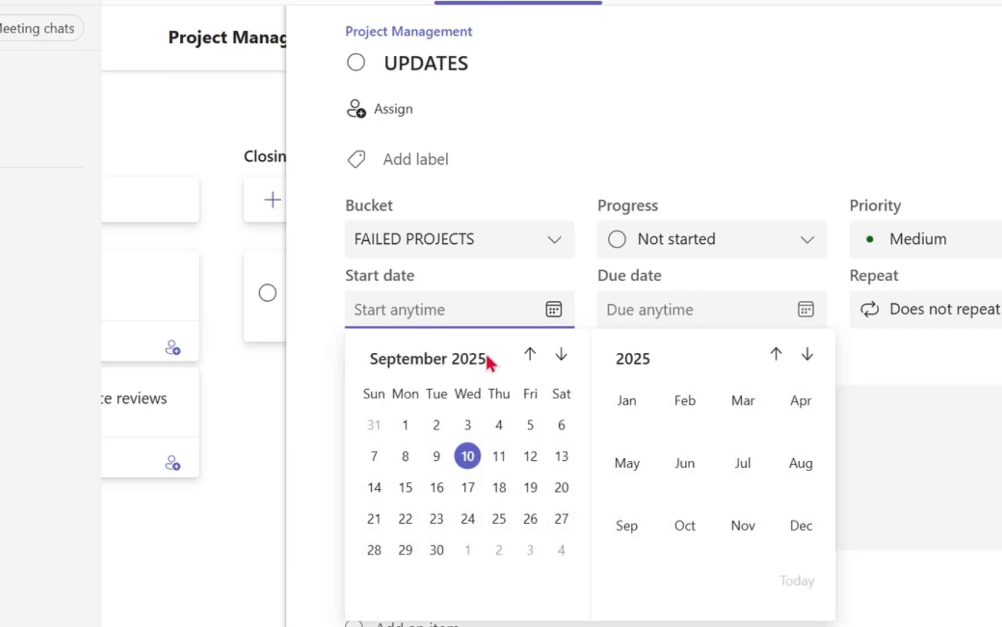
left_click(500, 458)
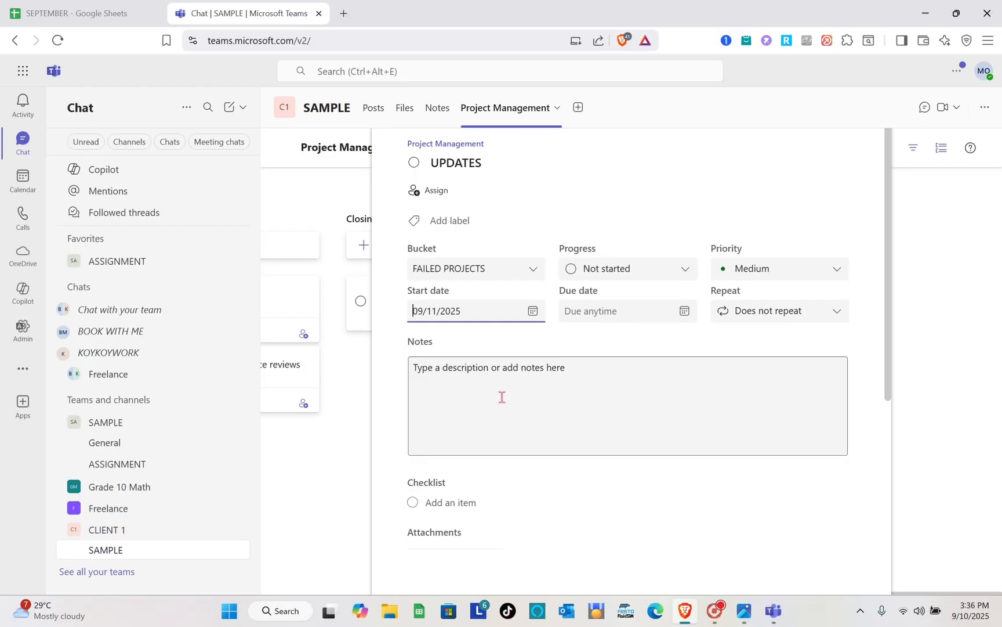
left_click(604, 311)
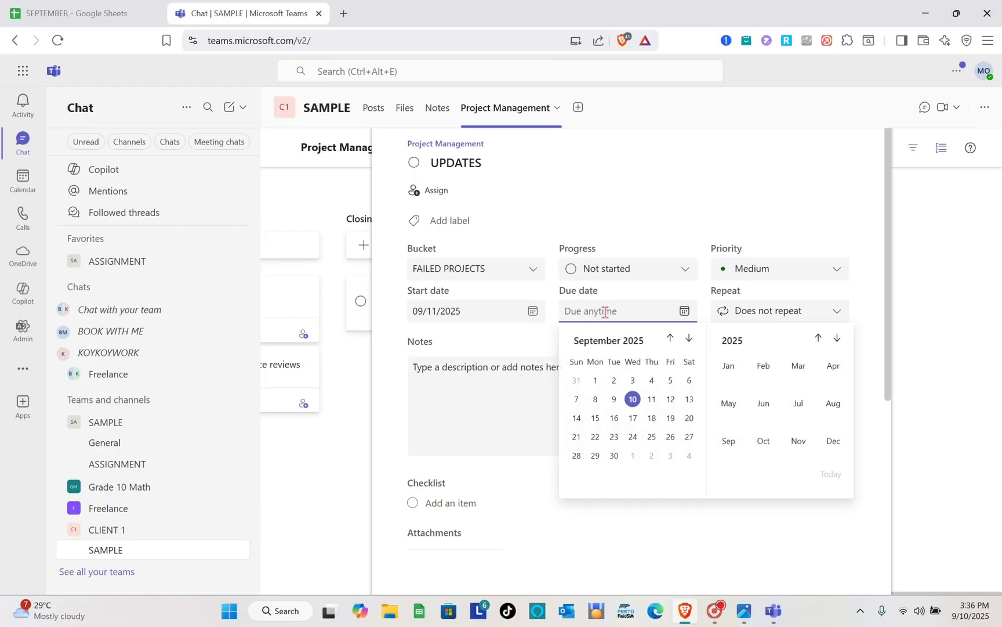
left_click(577, 419)
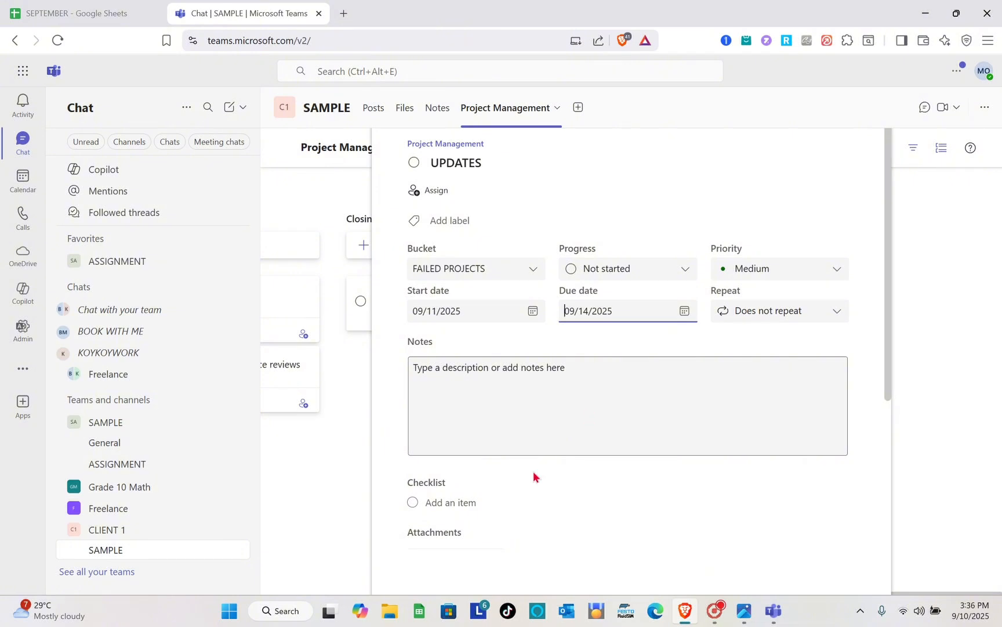
scroll(442, 394, "down", 1)
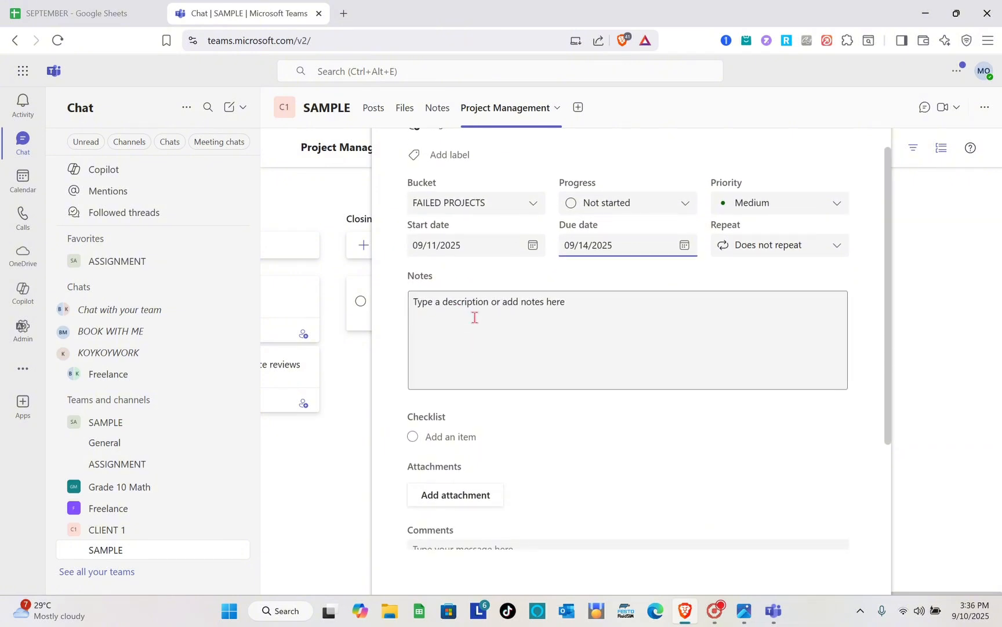
scroll(473, 318, "down", 2)
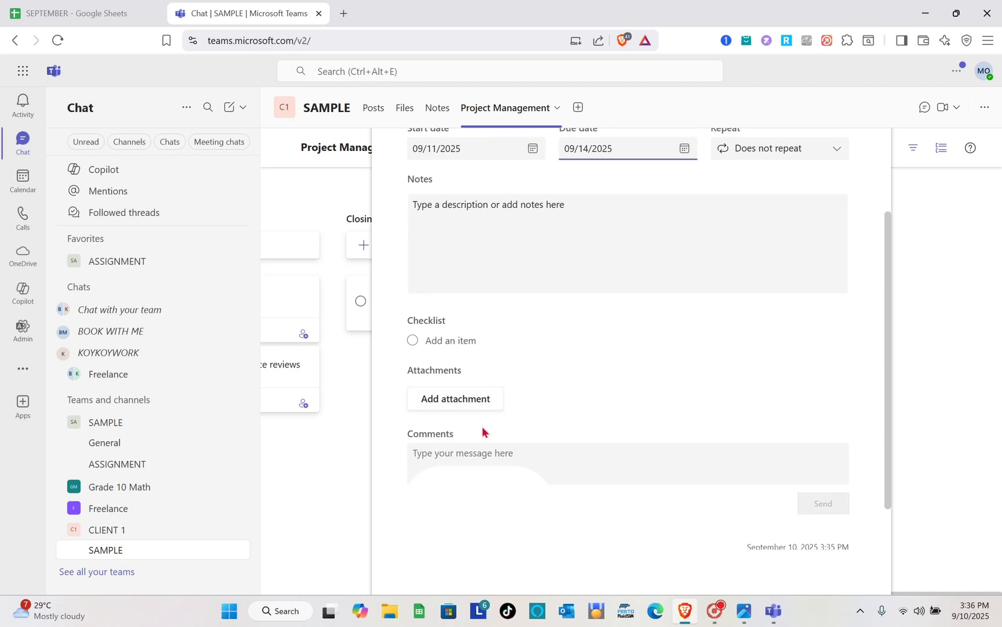
scroll(465, 348, "down", 1)
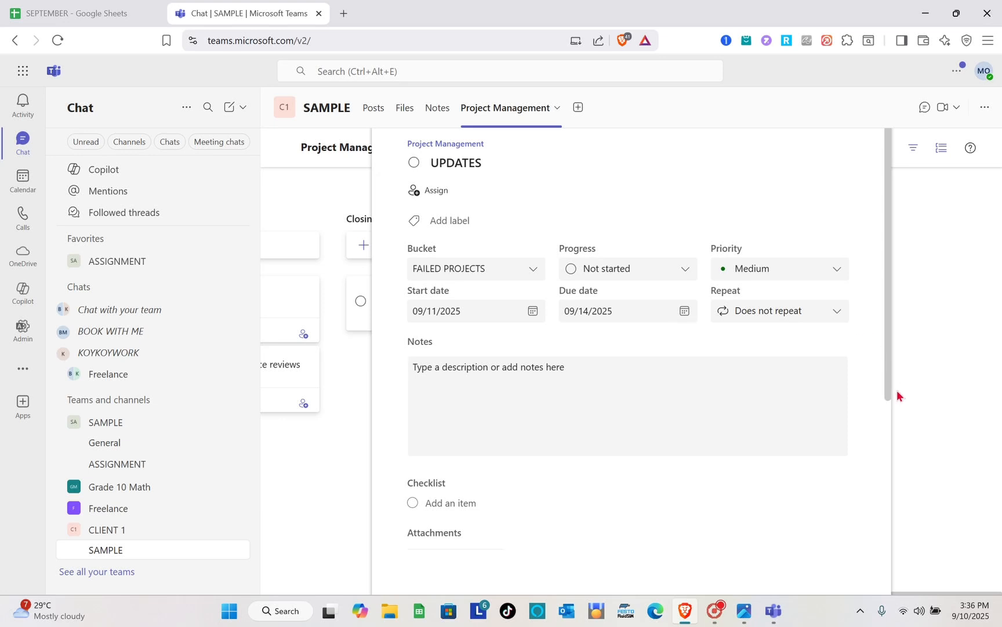
left_click(897, 390)
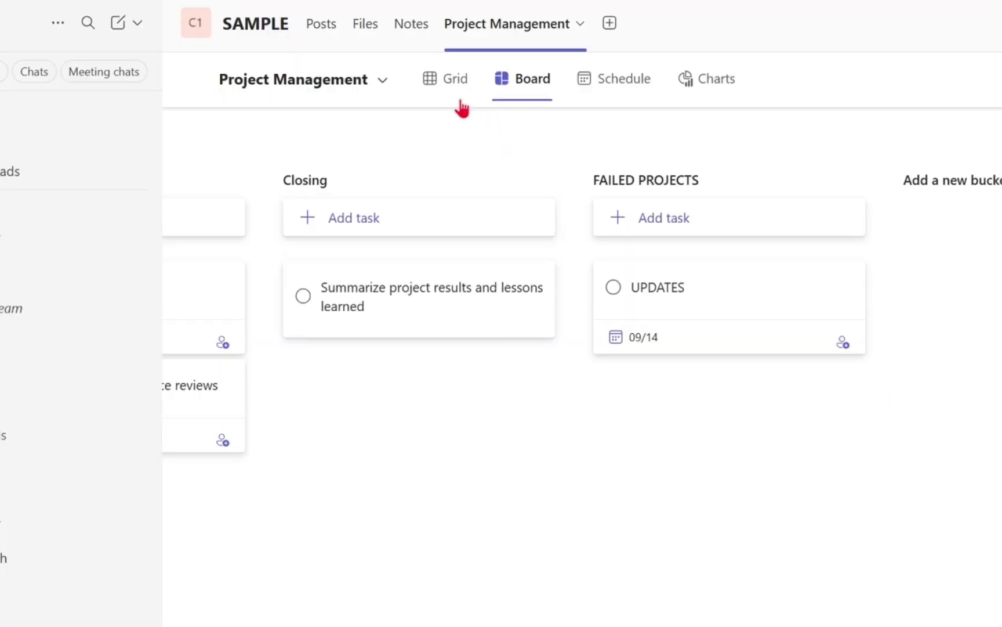
- Review the Project Management plan in its Grid, Schedule and Charts views, including the priority and member charts
left_click(451, 97)
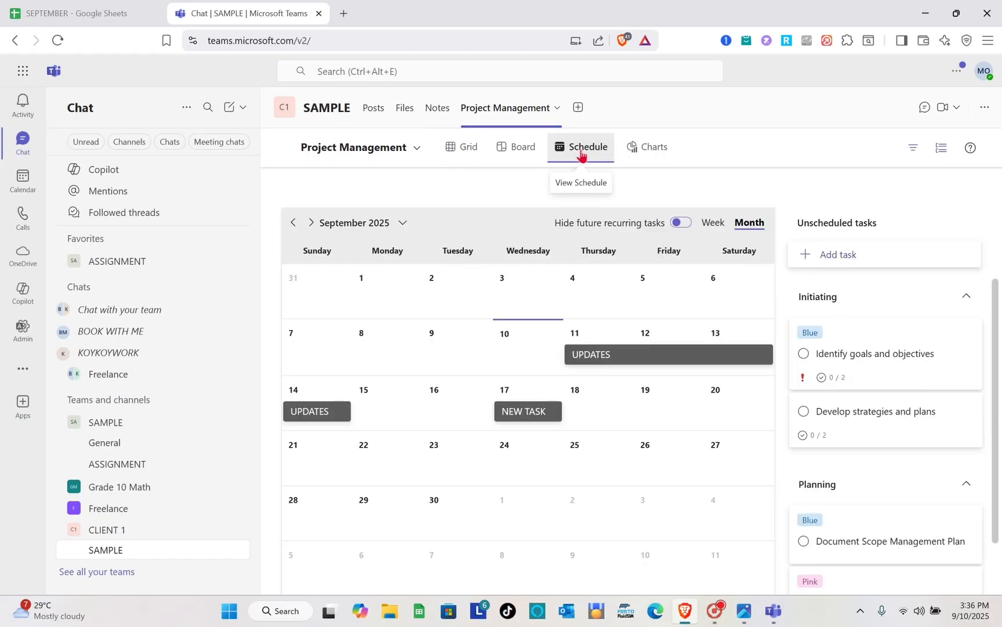
left_click(655, 156)
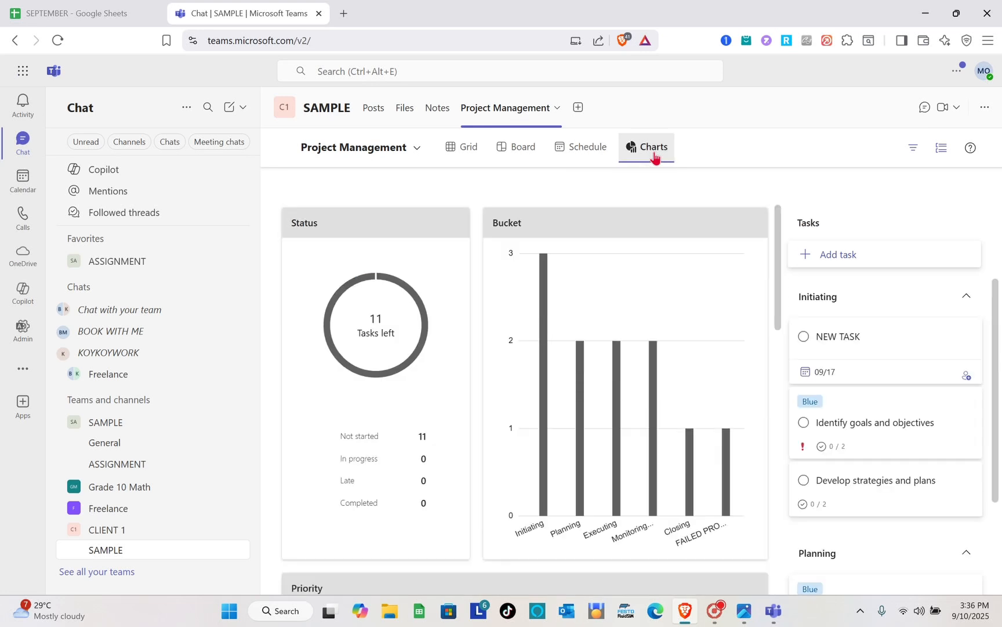
scroll(574, 401, "down", 7)
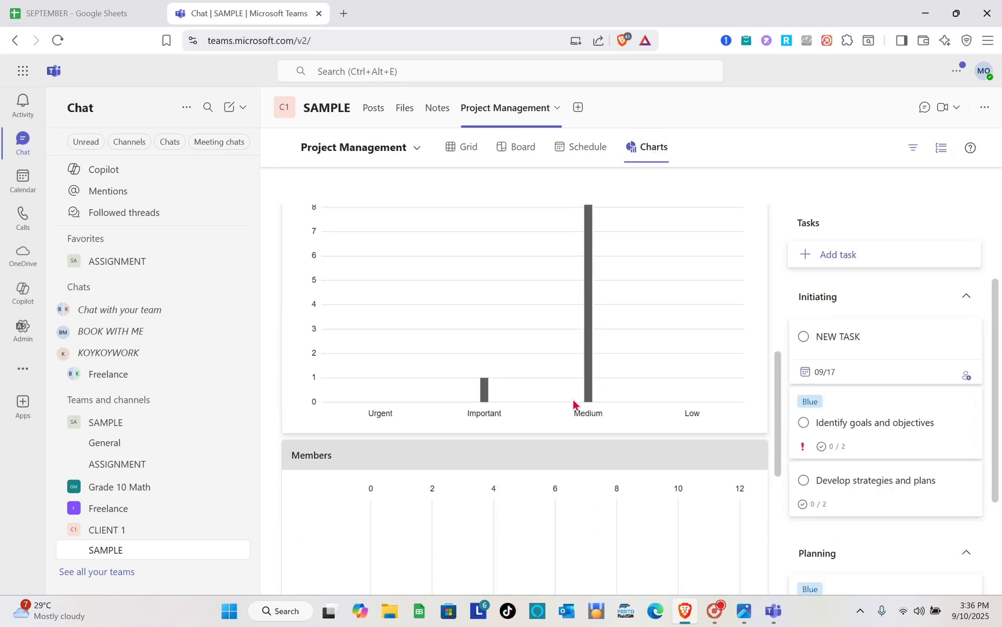
scroll(573, 400, "down", 3)
scroll(574, 401, "up", 10)
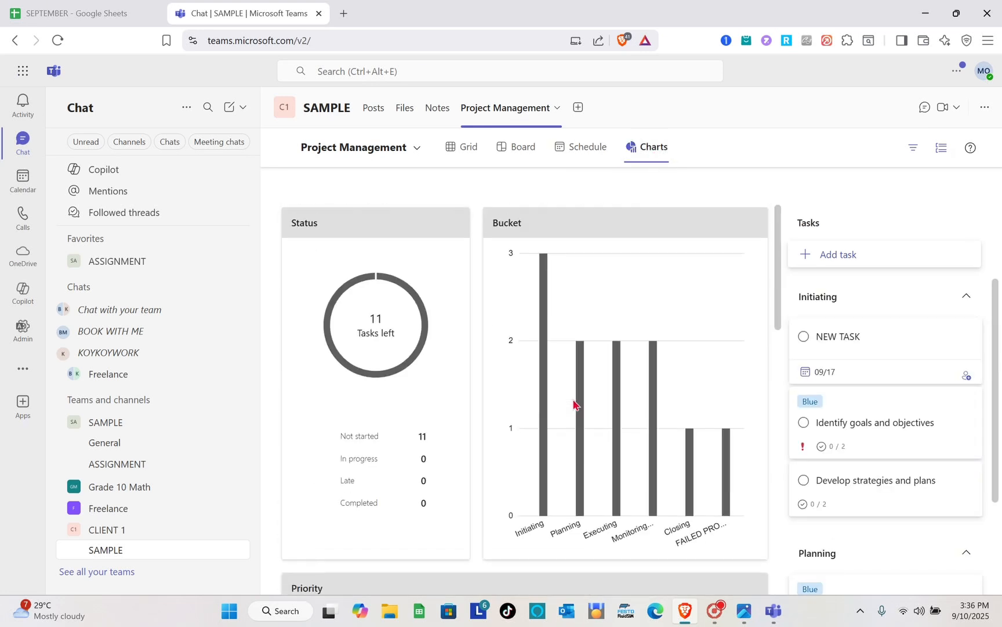
- Add another Planner tab to CLIENT 1's SAMPLE channel
left_click(576, 108)
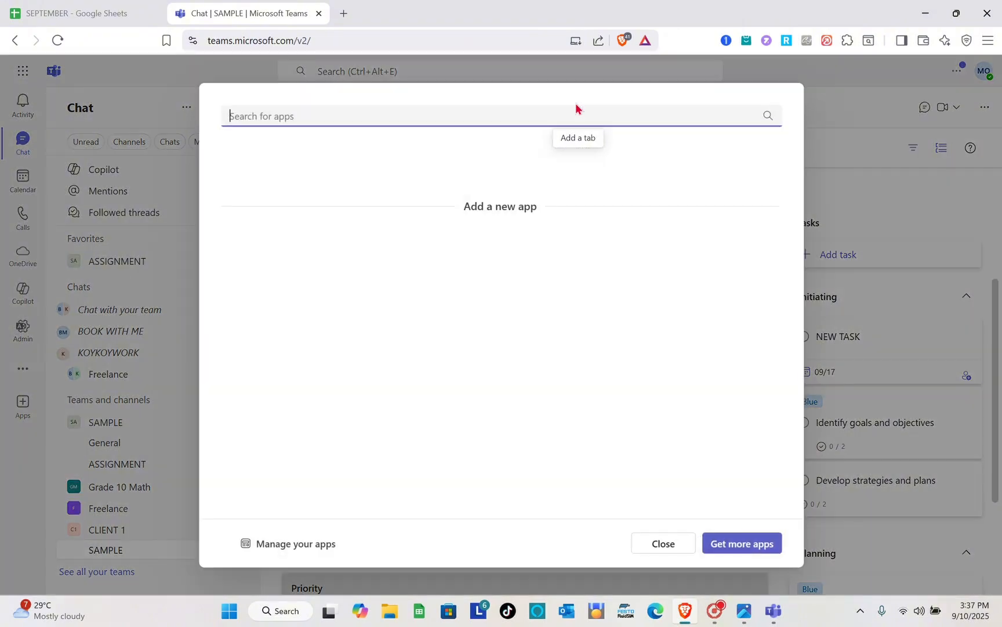
left_click(256, 162)
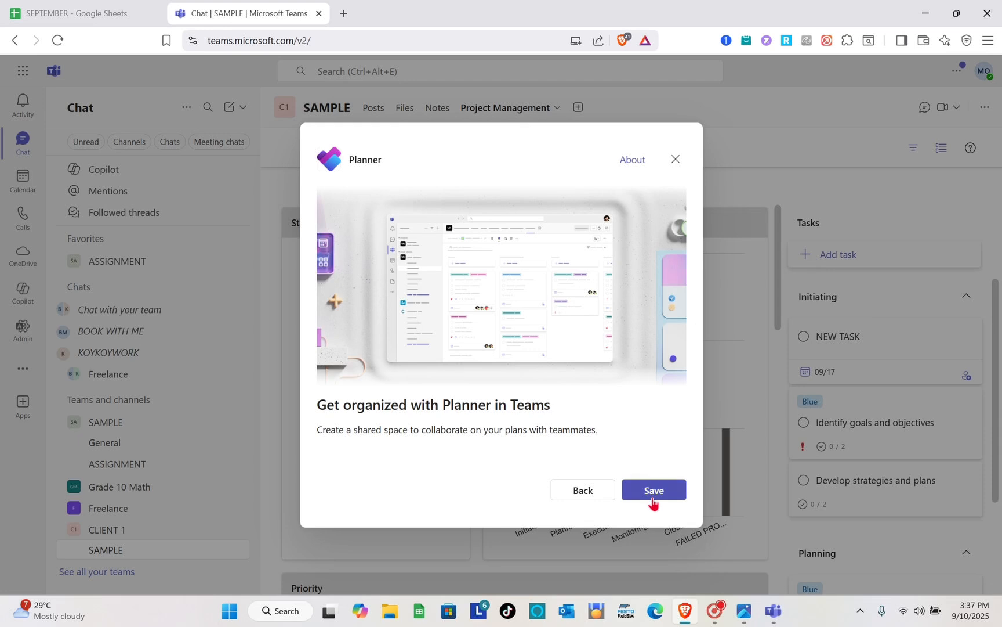
left_click(724, 570)
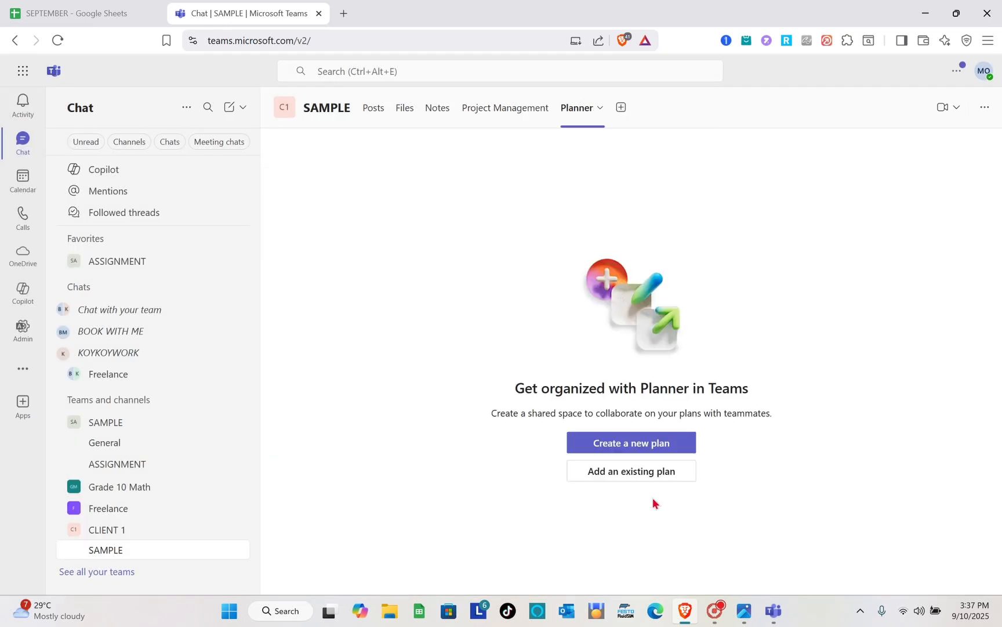
- Create a basic plan from scratch named PROJECT for CLIENT 1
left_click(638, 447)
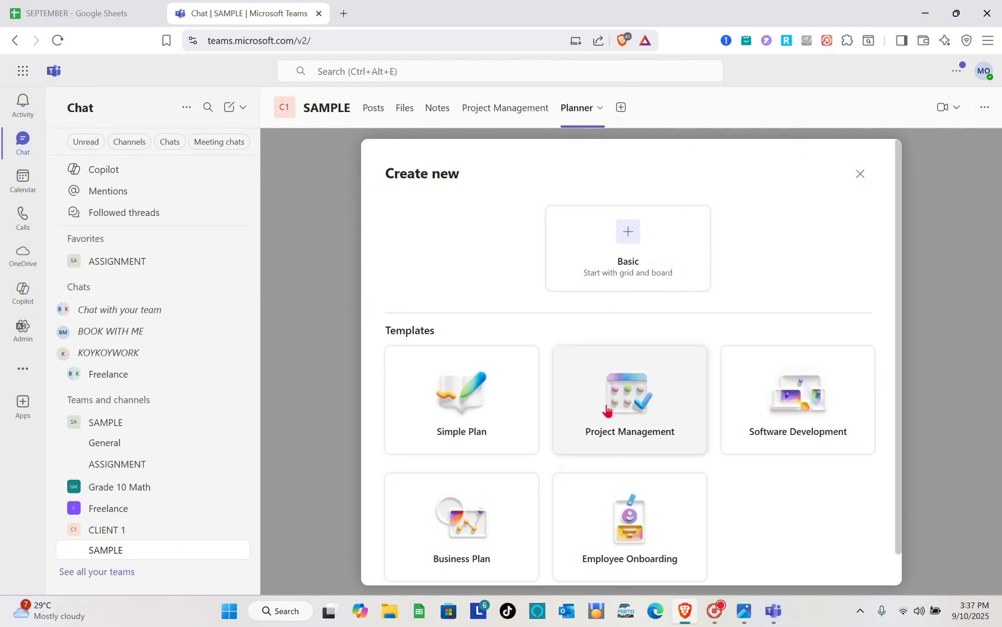
left_click(617, 267)
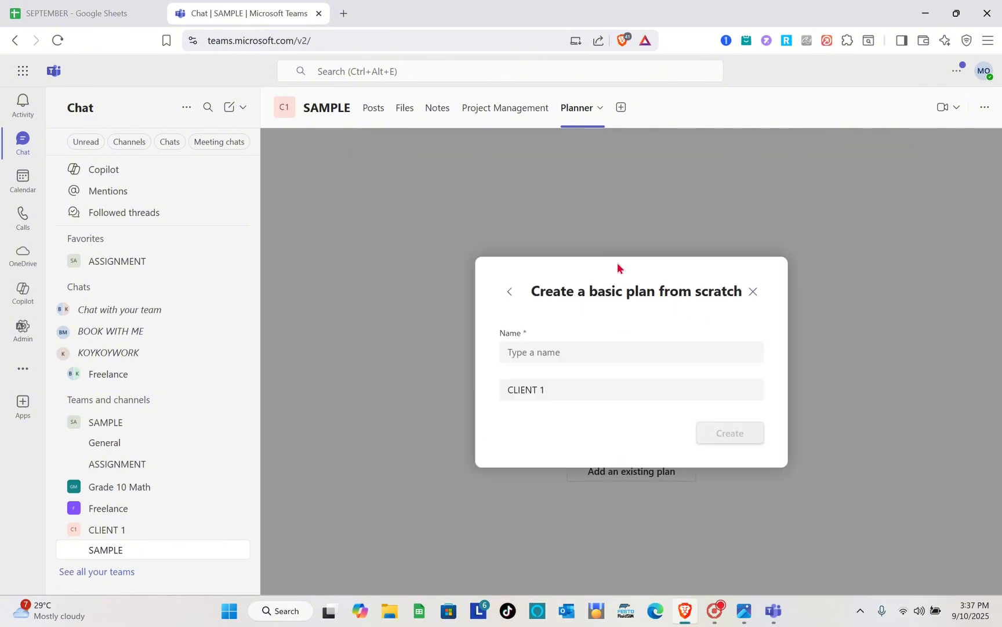
left_click(561, 342)
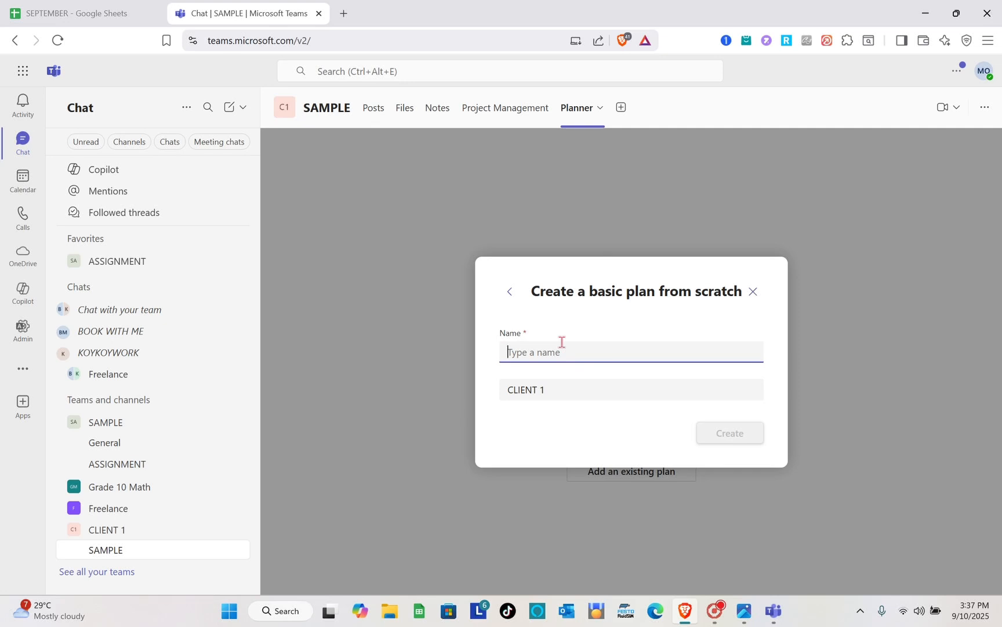
type("PROJE")
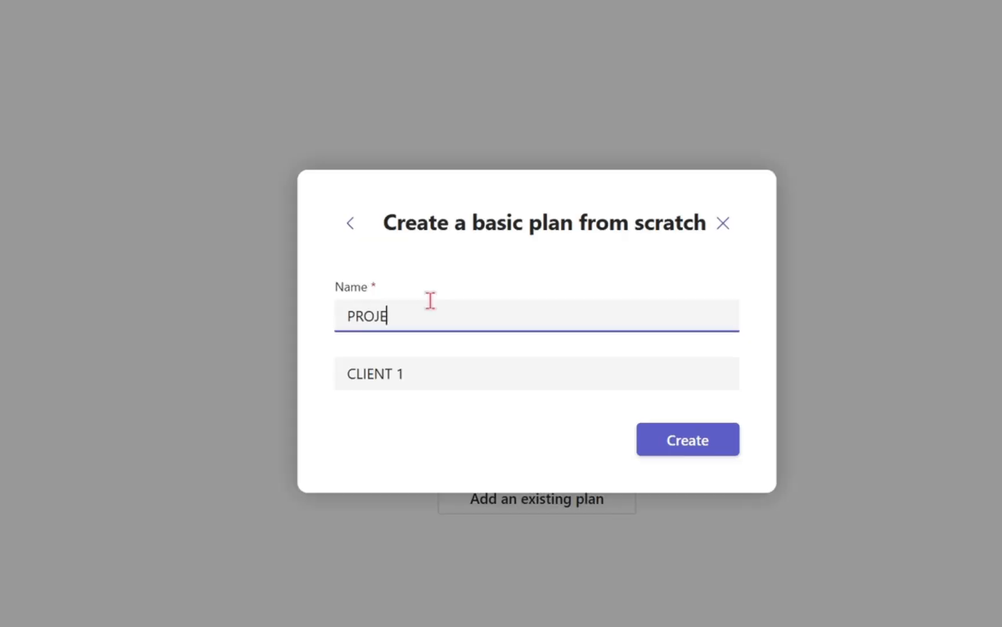
type("CT")
left_click(661, 447)
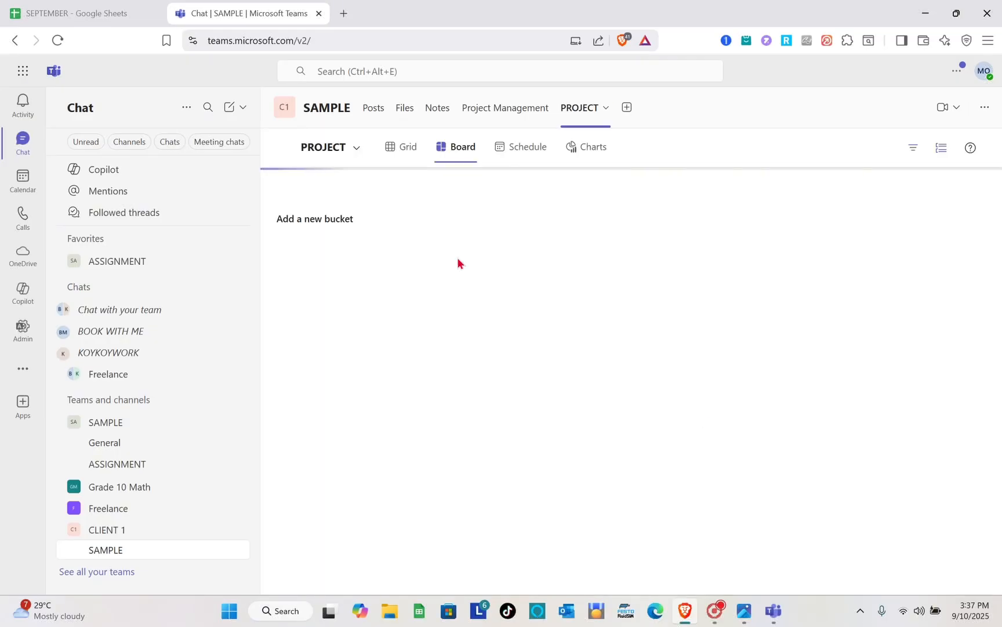
- Show the PROJECT plan in Grid view and wait for the page to respond
left_click(406, 147)
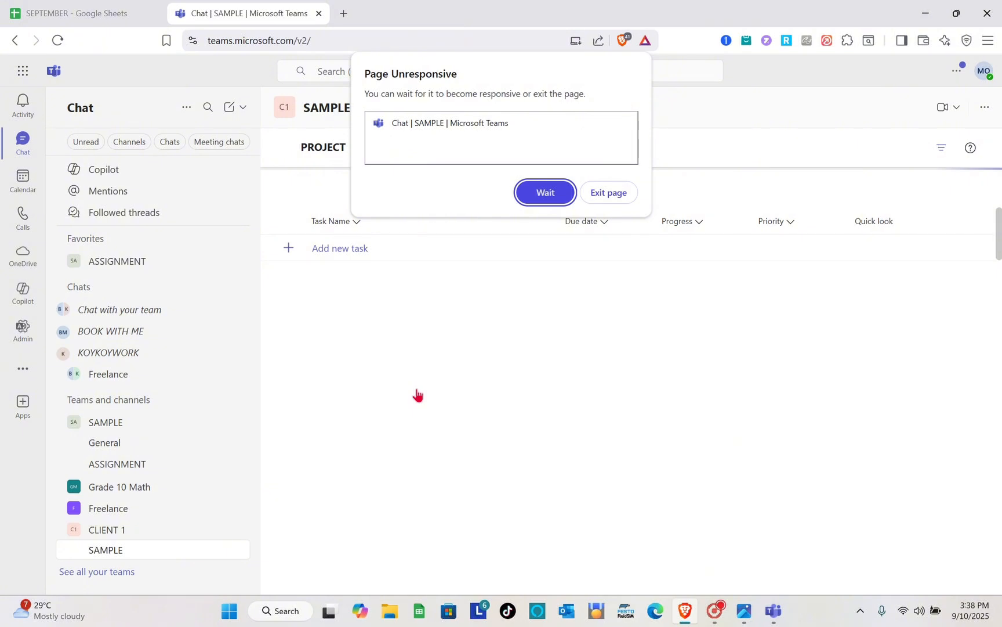
left_click(540, 192)
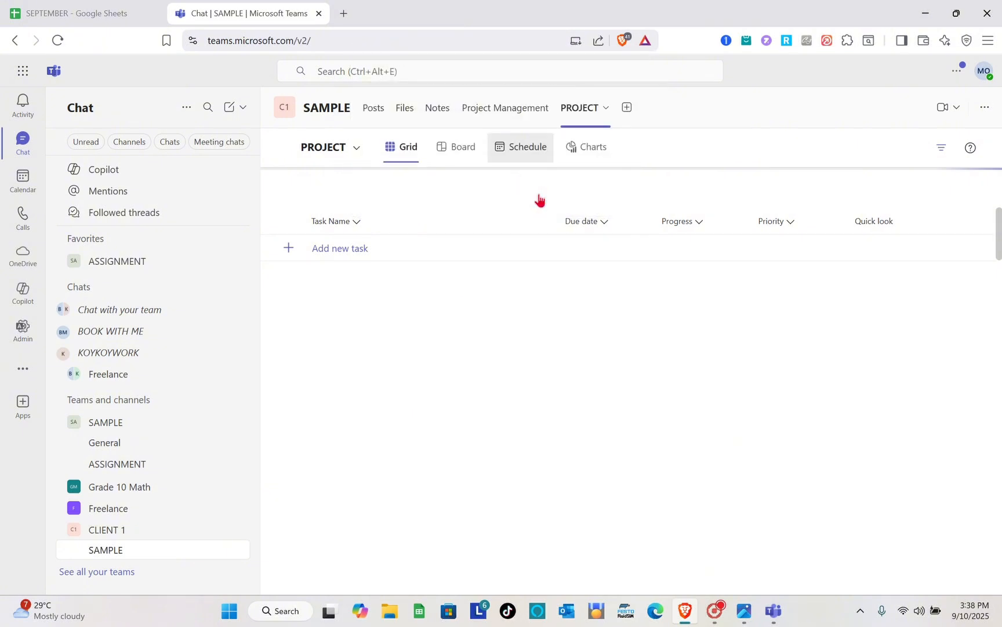